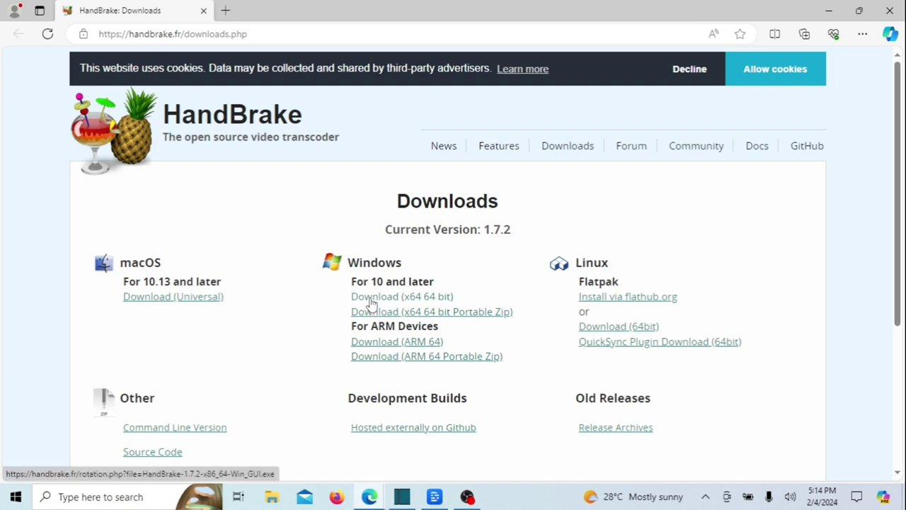
Download the HandBrake 1.7.2 x64 Windows installer in Edge and run it from Downloads
click(371, 304)
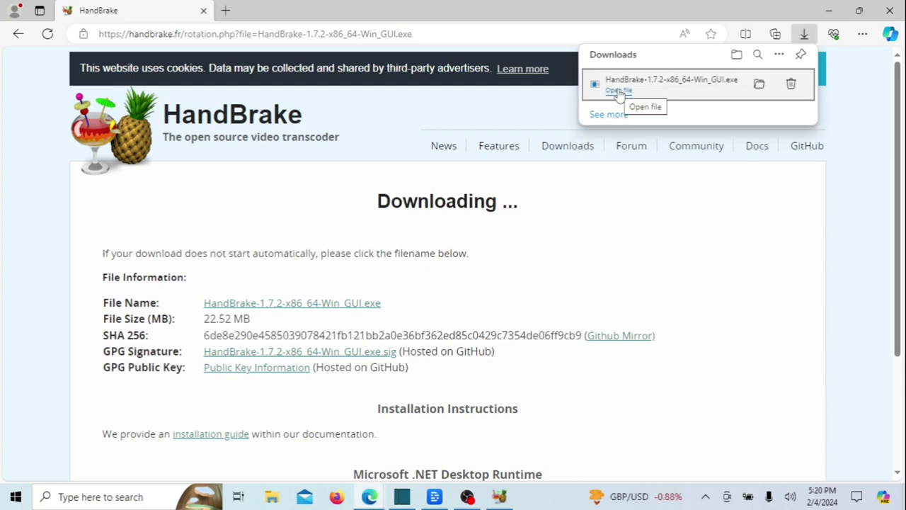
click(832, 10)
Accept the license and default install location, install HandBrake 1.7.2, and finish setup
click(532, 356)
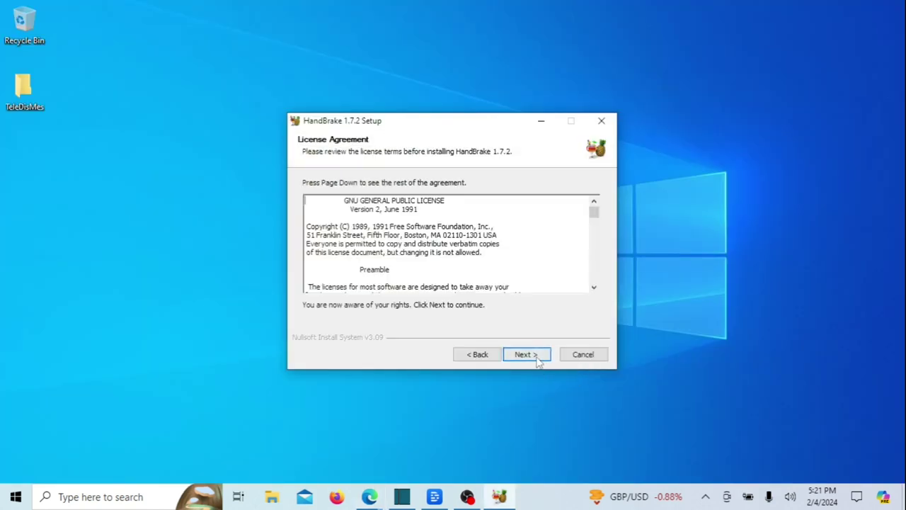
click(537, 360)
click(537, 360)
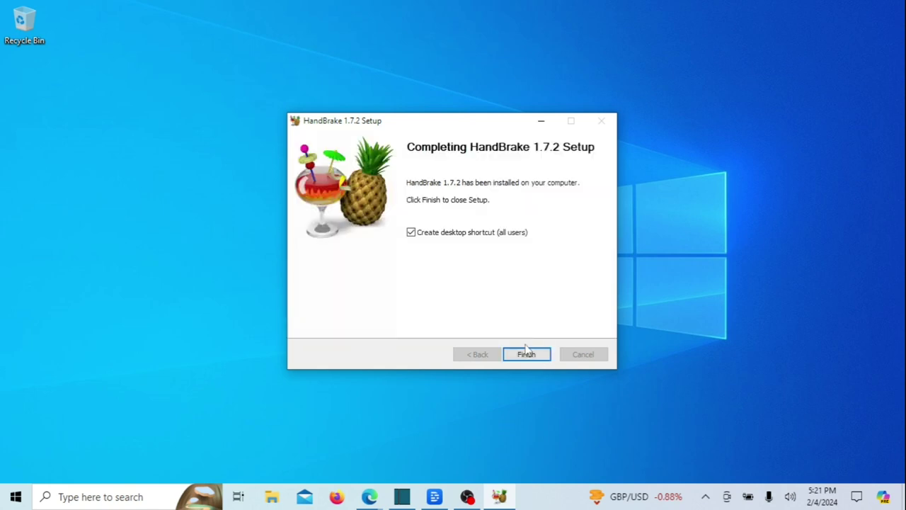
click(526, 353)
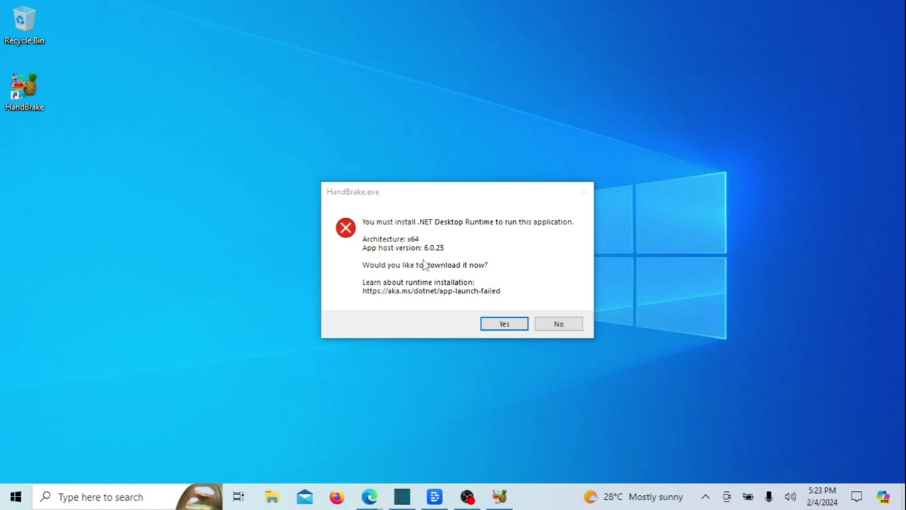
Download and install Windows Desktop Runtime 6.0.26 (x64), then select the HandBrake desktop shortcut
click(494, 328)
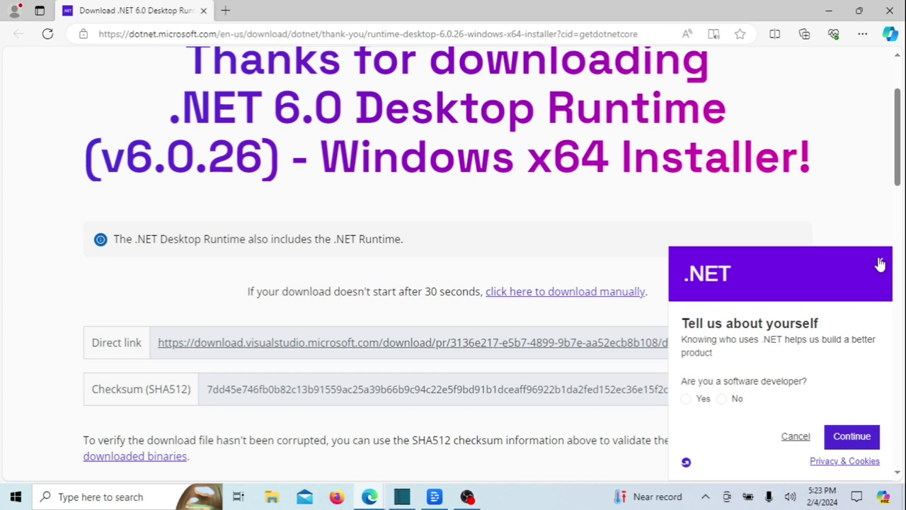
click(880, 264)
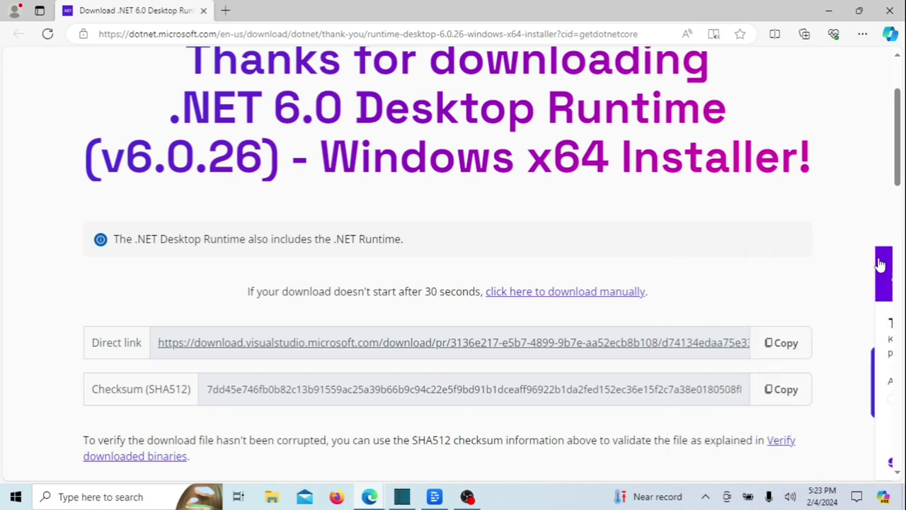
click(579, 299)
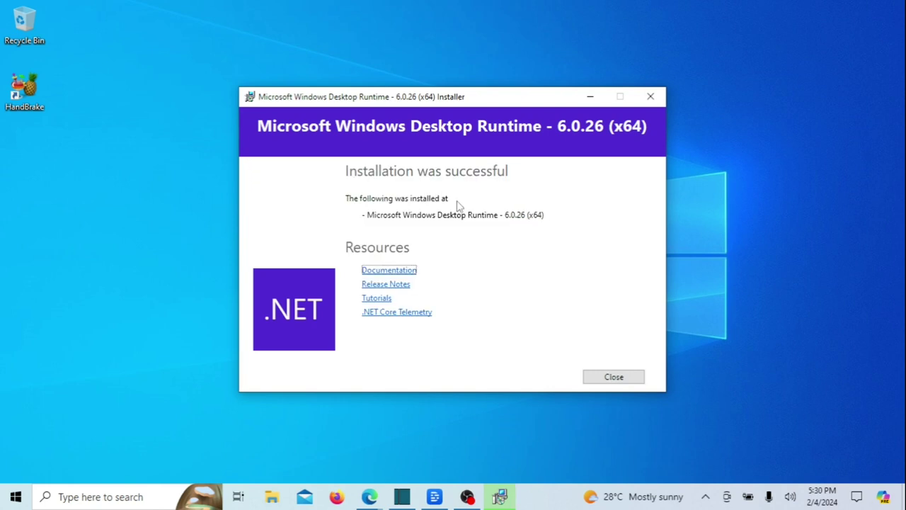
click(623, 381)
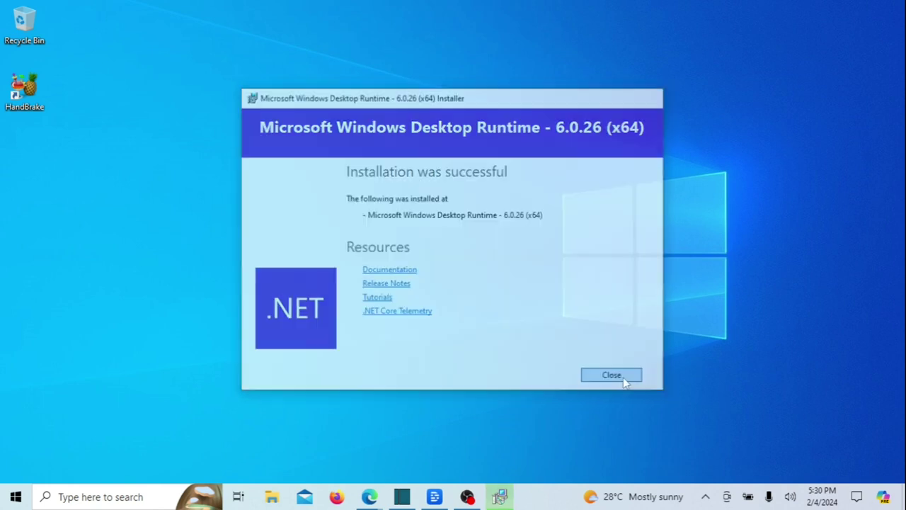
click(20, 106)
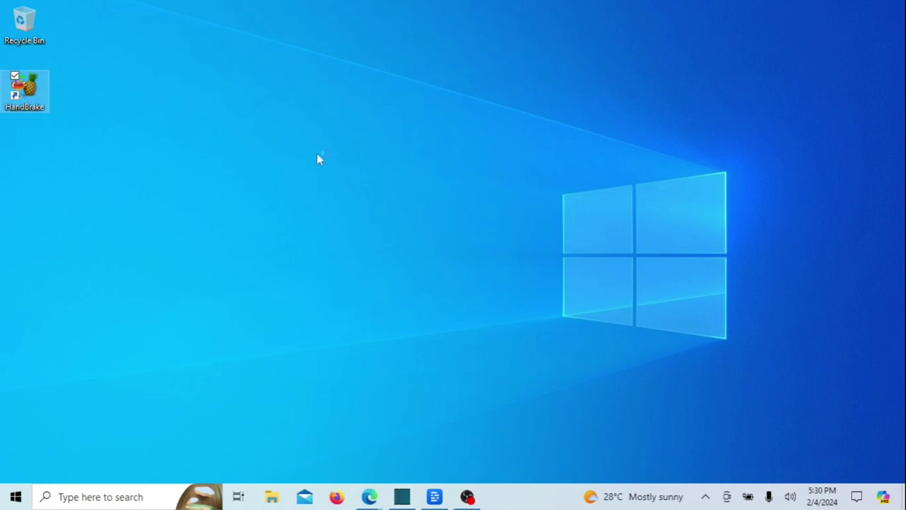
Launch HandBrake and open Poll.mp4 from the Videos folder as the source
click(357, 184)
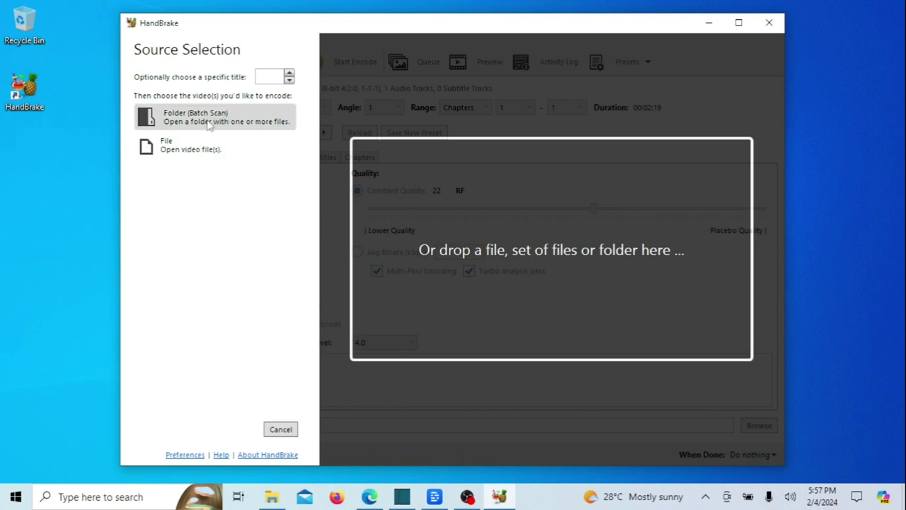
click(210, 118)
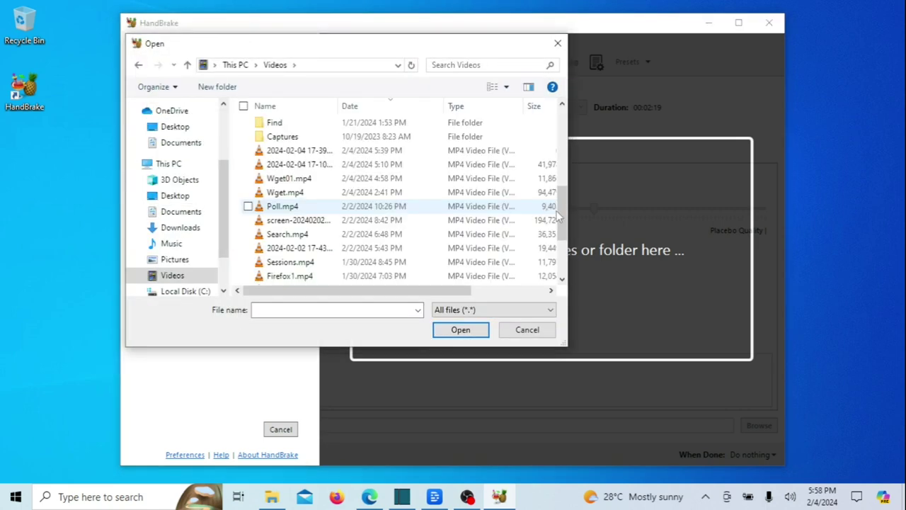
double_click(306, 208)
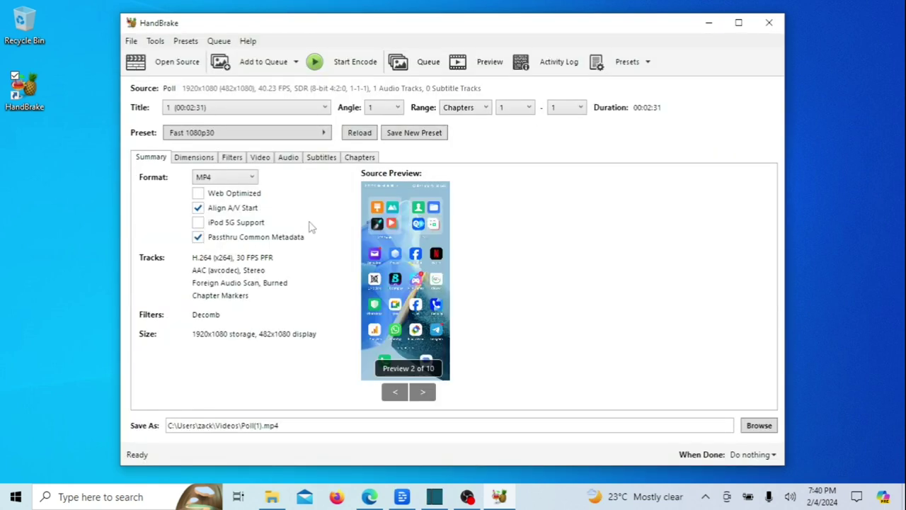
click(253, 180)
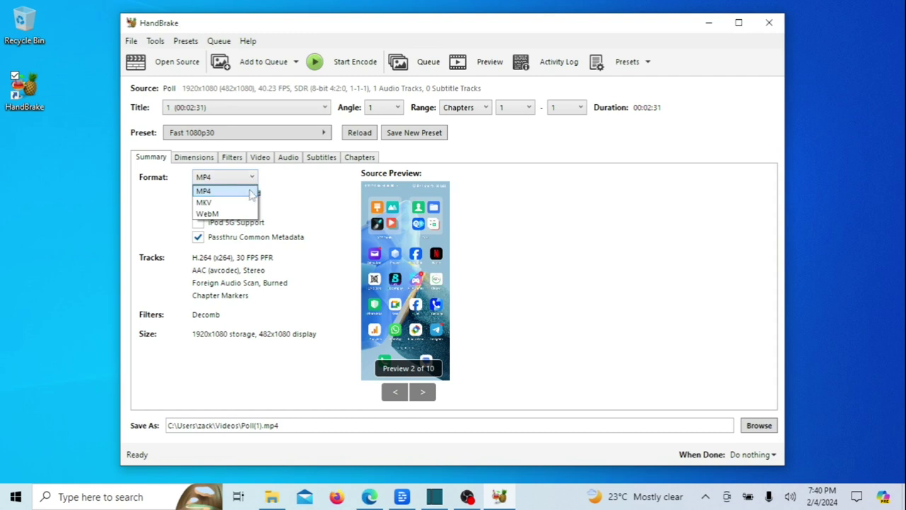
click(252, 192)
click(252, 178)
click(251, 194)
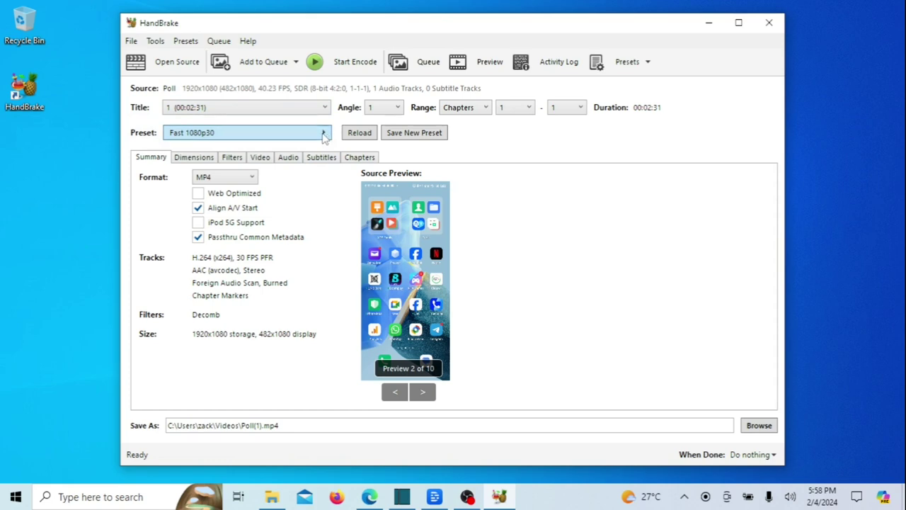
click(324, 136)
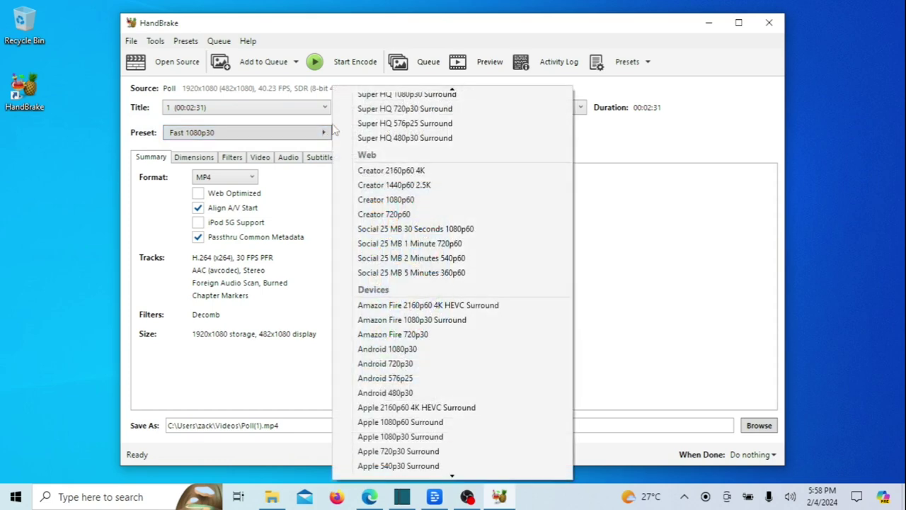
scroll(354, 103, up, 2)
scroll(357, 93, up, 7)
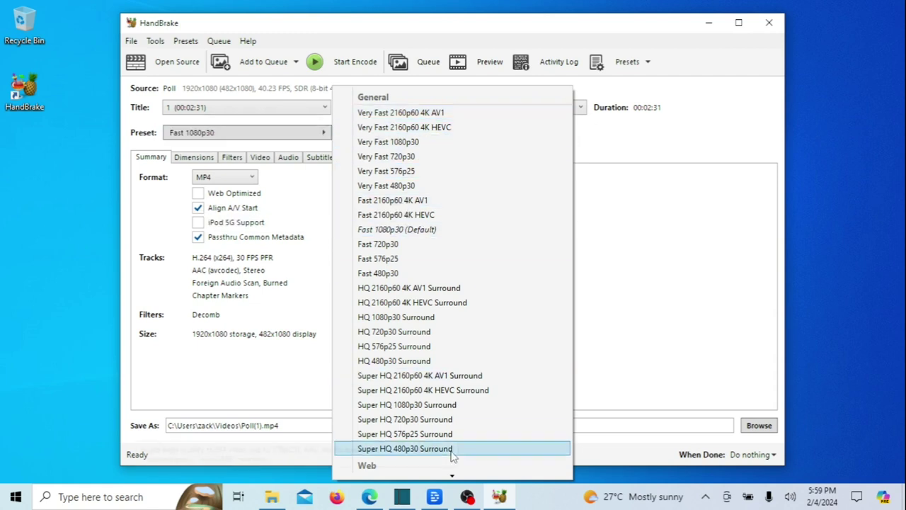
mouse_move(452, 476)
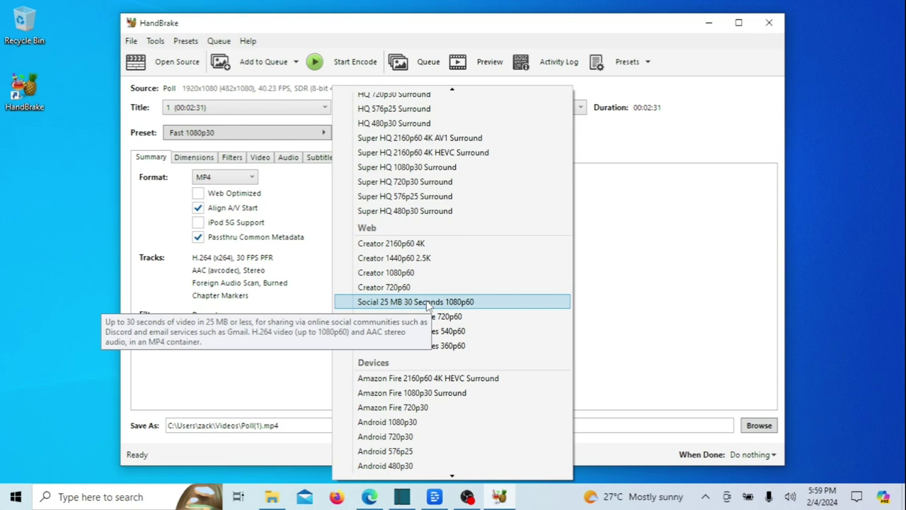
scroll(427, 305, down, 2)
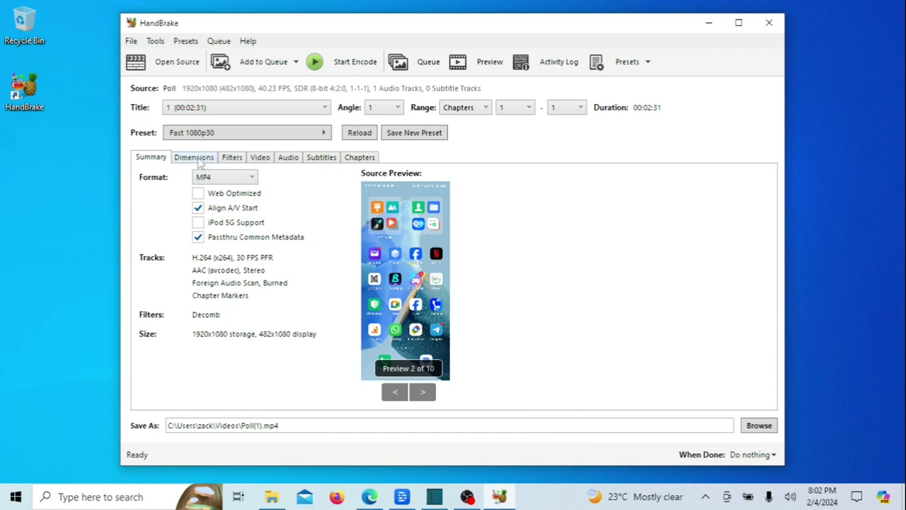
Check the Resolution Limit on the Dimensions tab, keeping 1080p HD at 1920x1080
click(196, 158)
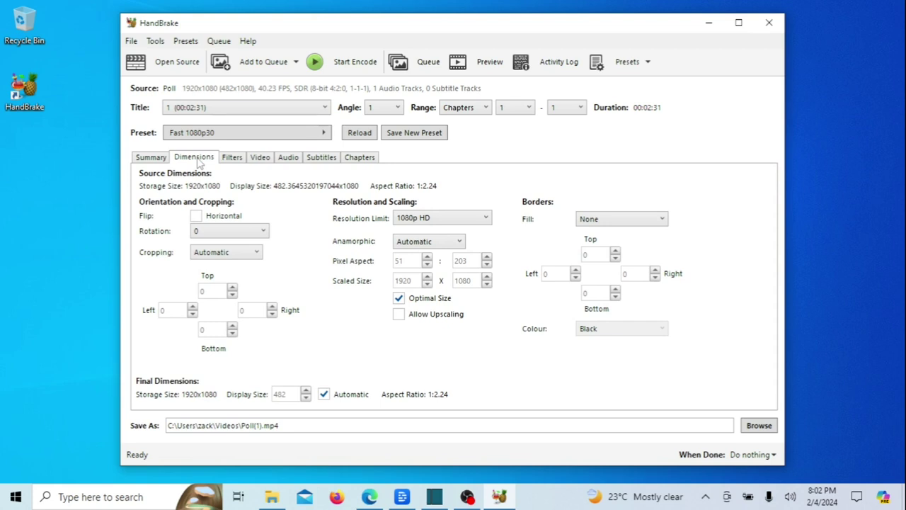
click(489, 222)
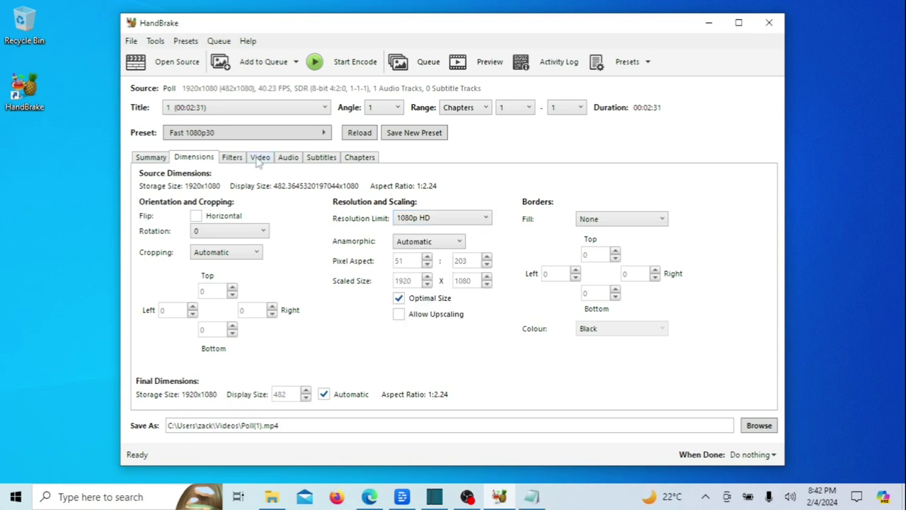
Review the Video tab's encoder list, keeping H.264 (x264) at constant quality RF 22
click(259, 158)
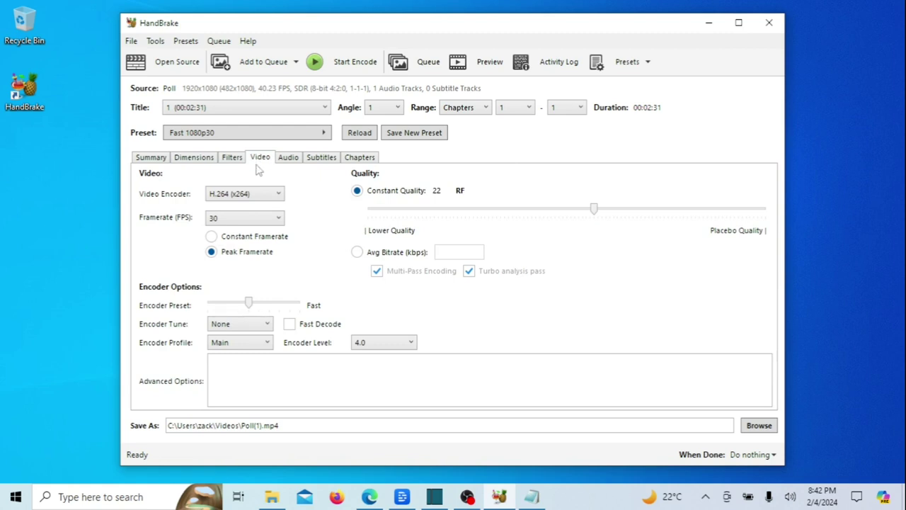
click(281, 198)
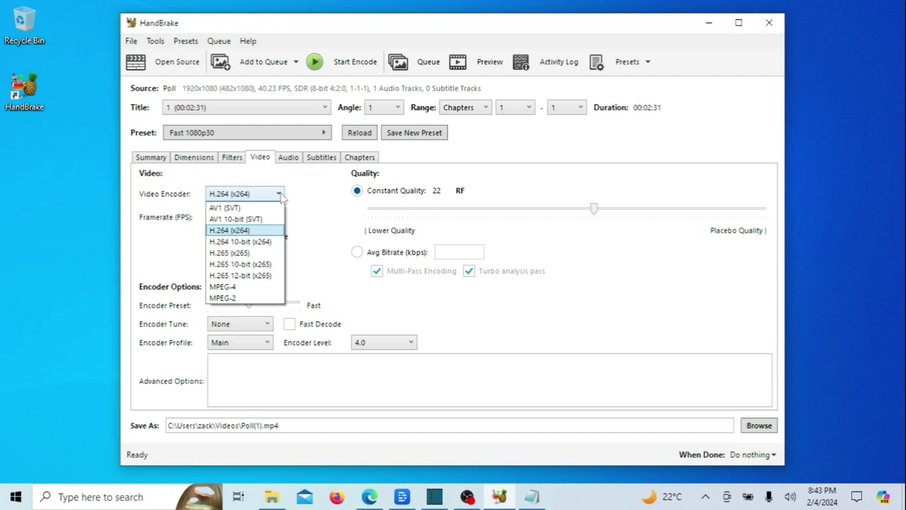
click(280, 198)
click(280, 199)
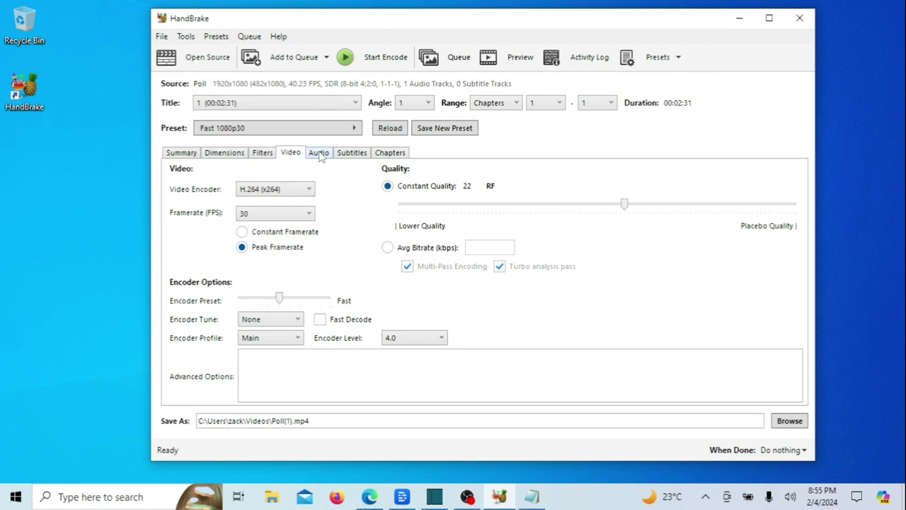
Keep the Audio tab's stereo track on AAC (avcodec) at 160 kbps
click(320, 156)
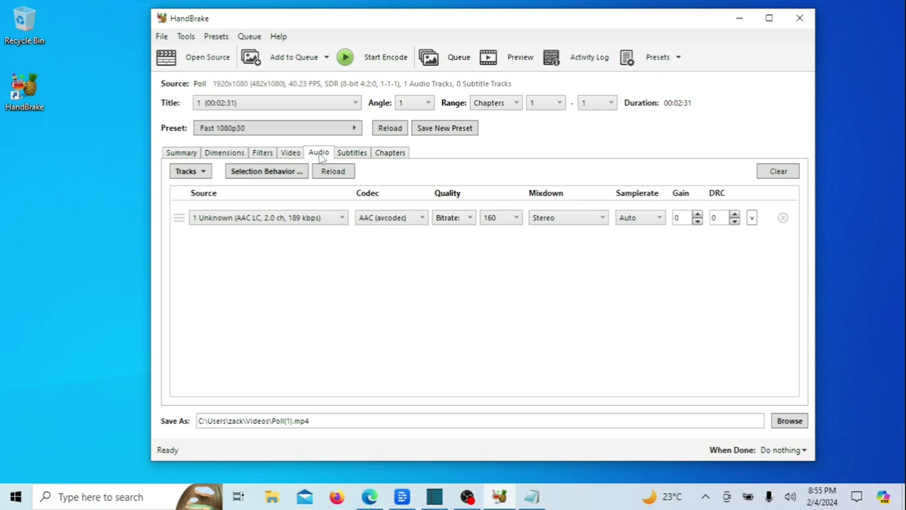
click(421, 218)
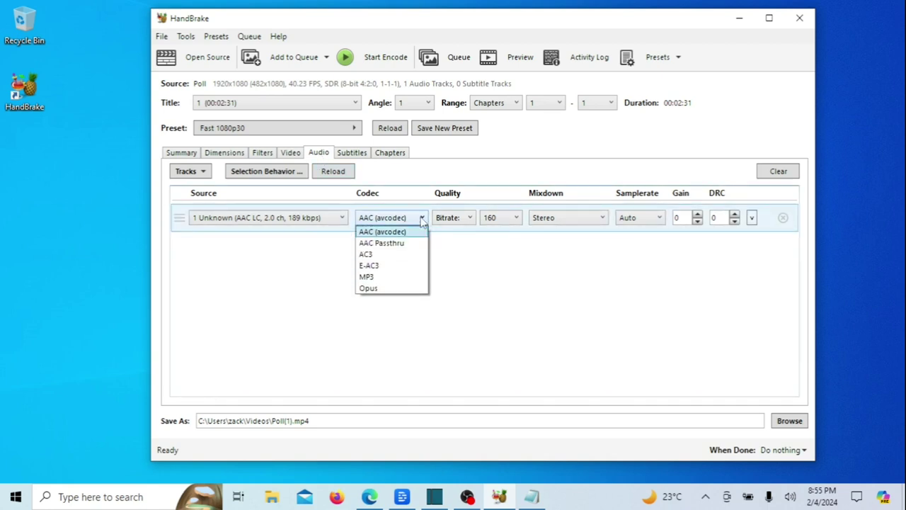
click(510, 64)
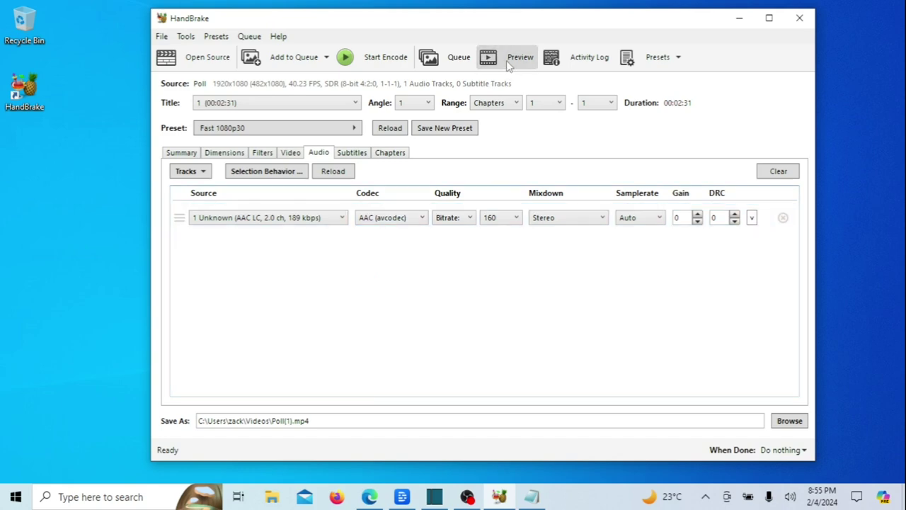
Encode and play a 30-second Poll preview, step through later frames, and close Preview
click(510, 63)
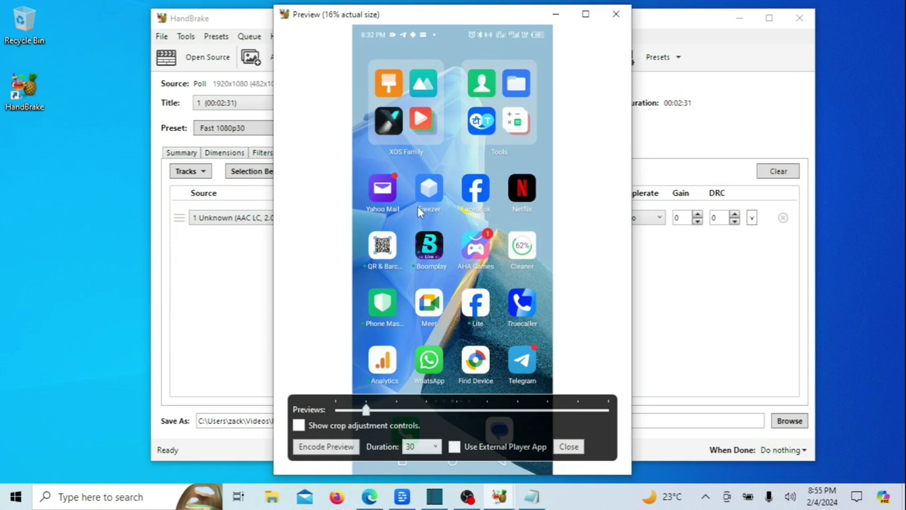
click(315, 451)
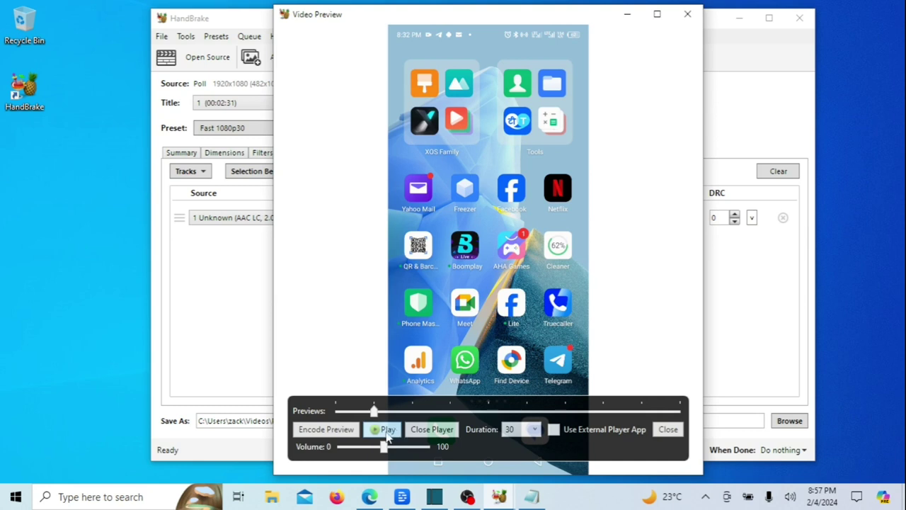
click(432, 429)
click(435, 411)
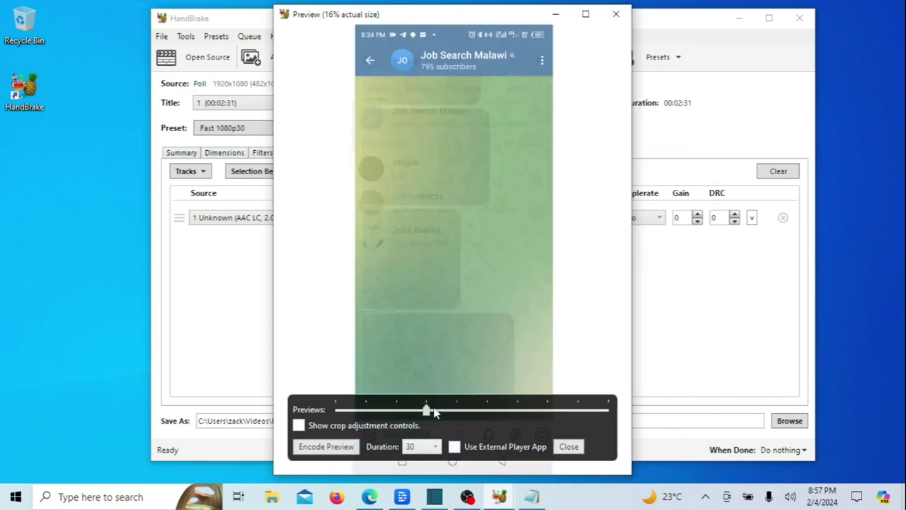
click(444, 413)
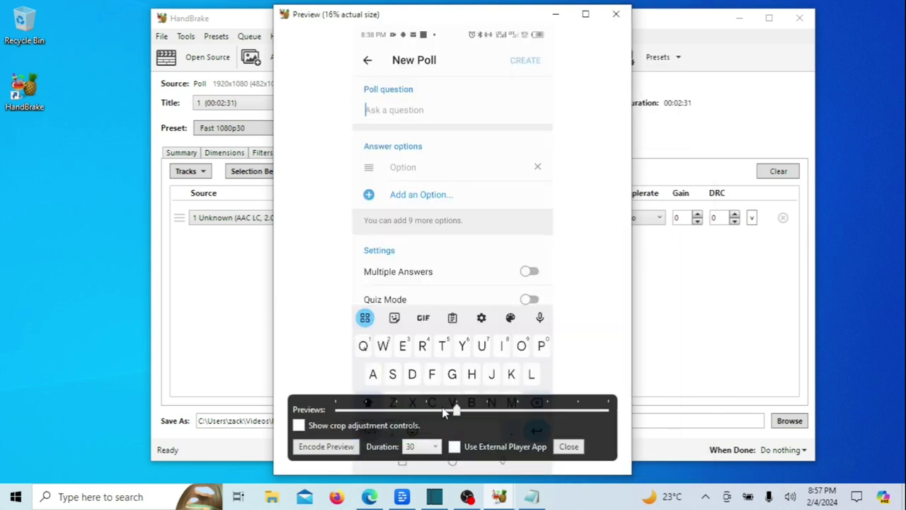
click(616, 14)
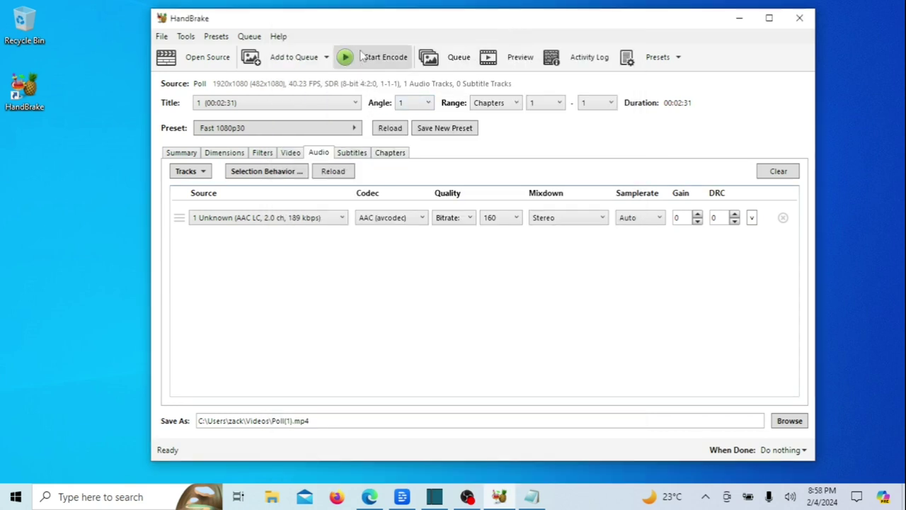
Open HandBrake Documentation (HTTPS) from the Help menu, then close HandBrake
click(275, 39)
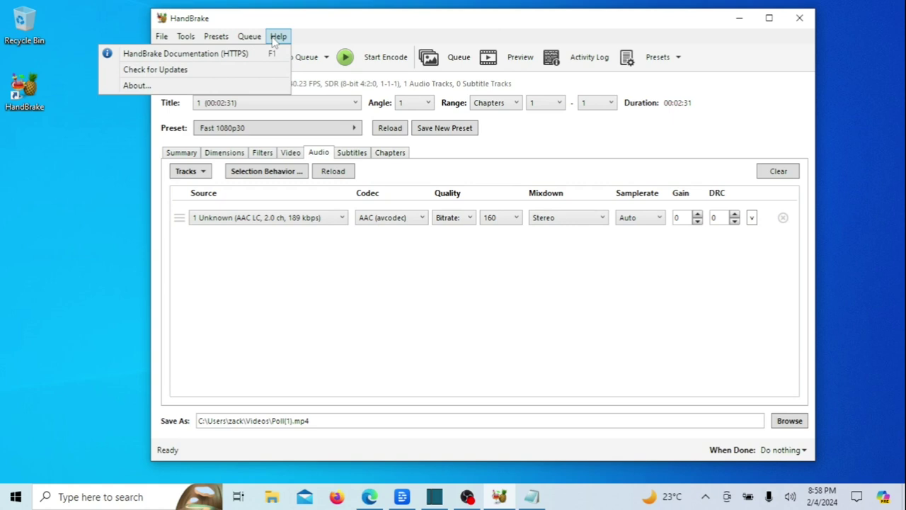
click(229, 55)
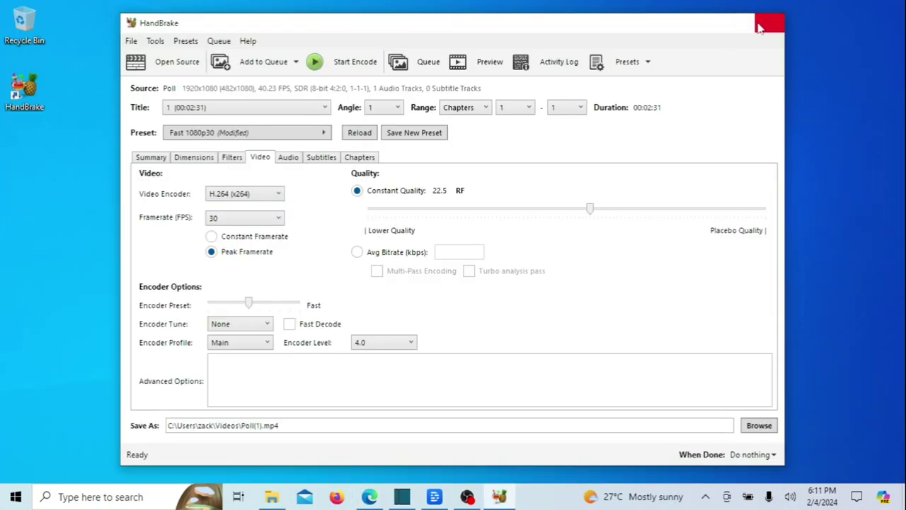
click(760, 25)
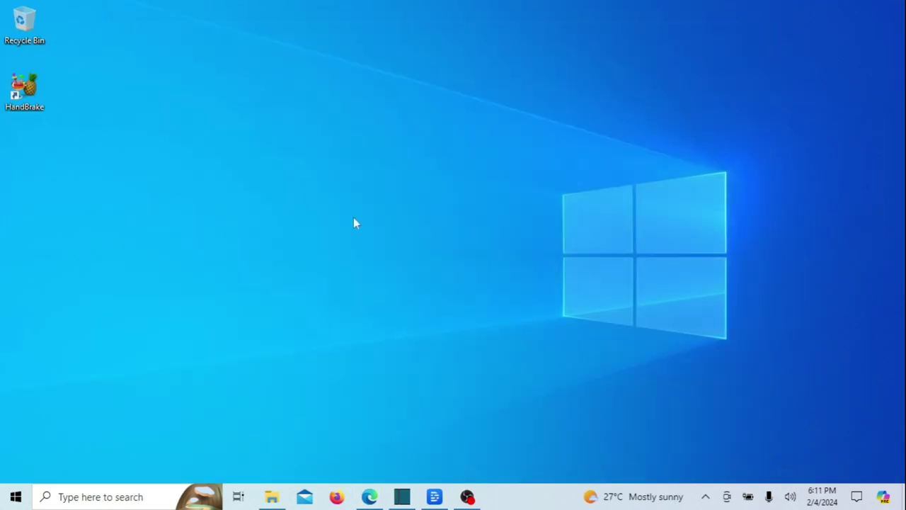
Search Windows for 'vlc' and launch VLC media player from the best match
click(107, 497)
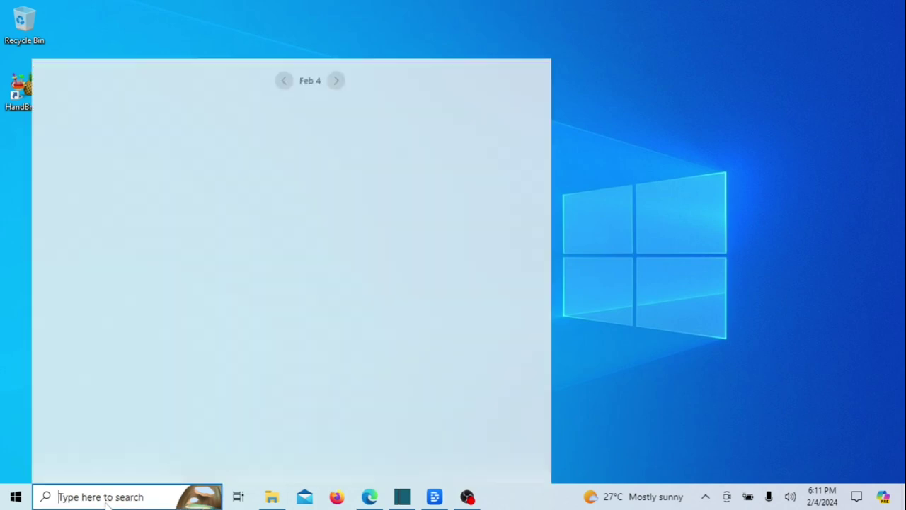
text(vlc)
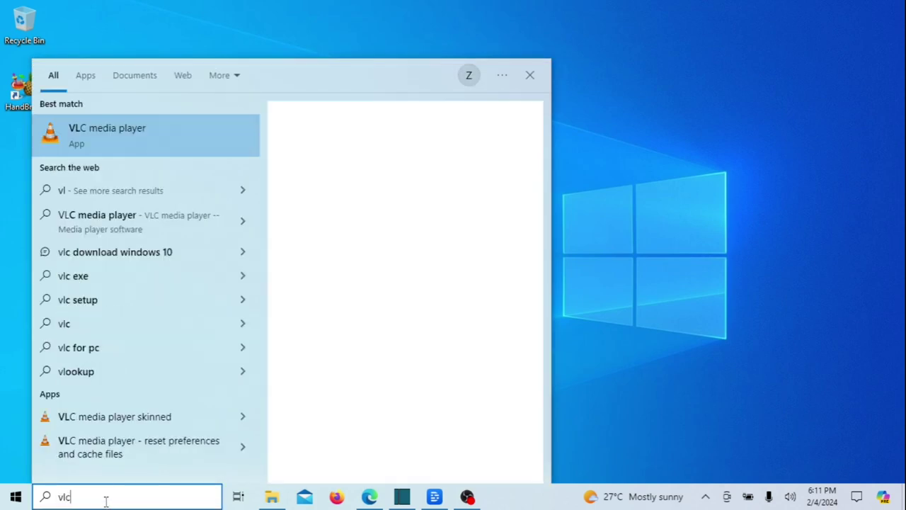
click(131, 139)
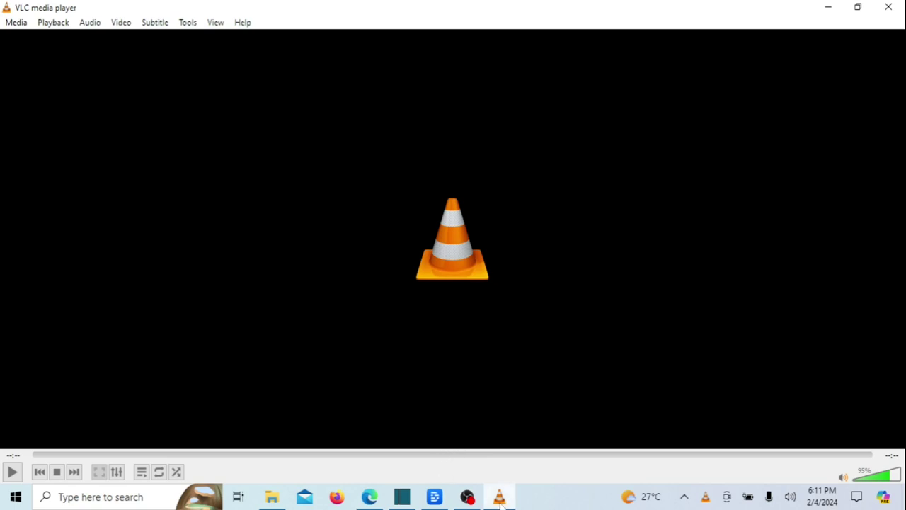
Load Poll.mp4 from the Videos folder into VLC's Convert / Save dialog as the source
click(17, 26)
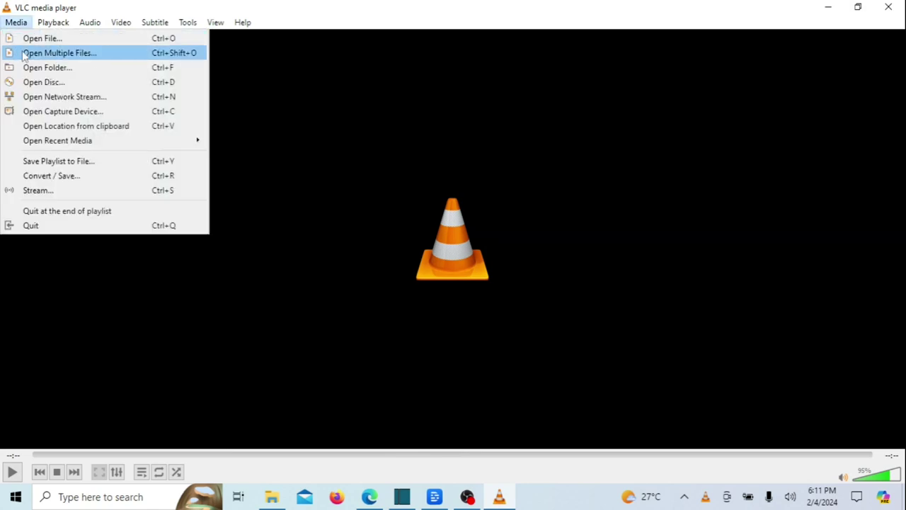
click(77, 177)
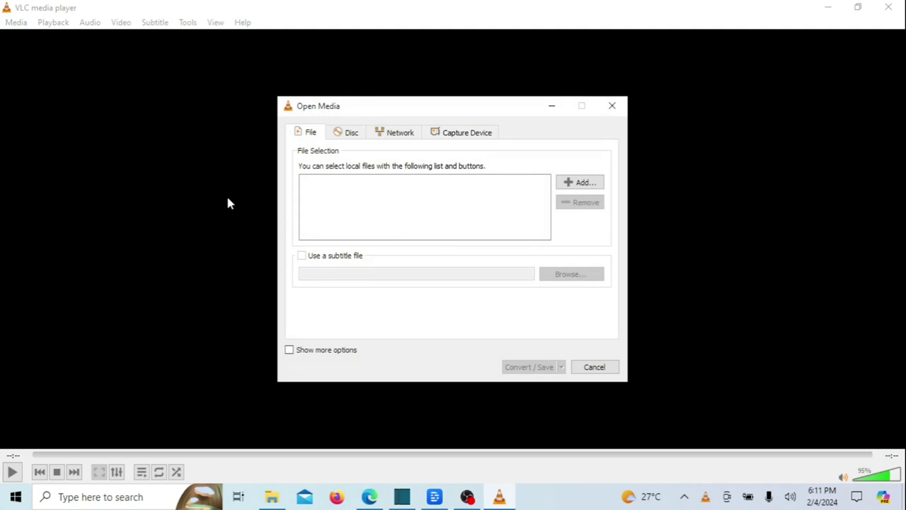
click(581, 184)
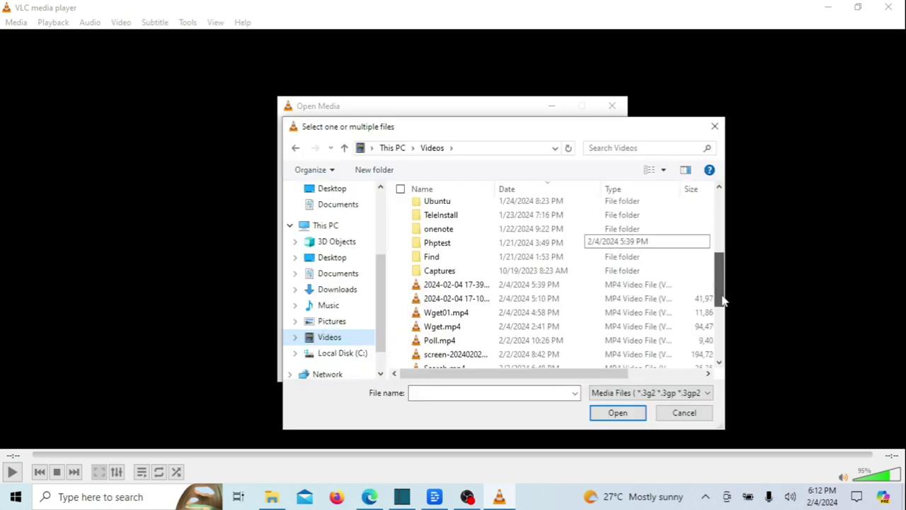
scroll(719, 269, down, 1)
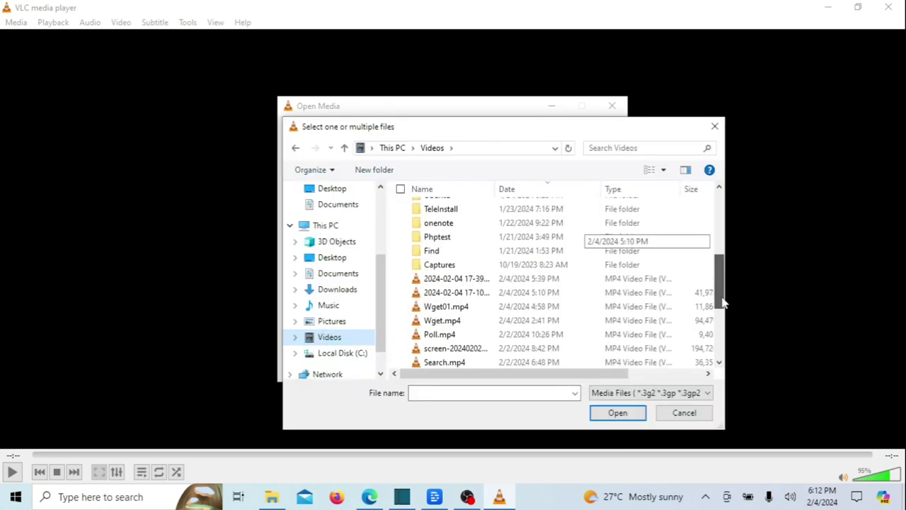
double_click(440, 334)
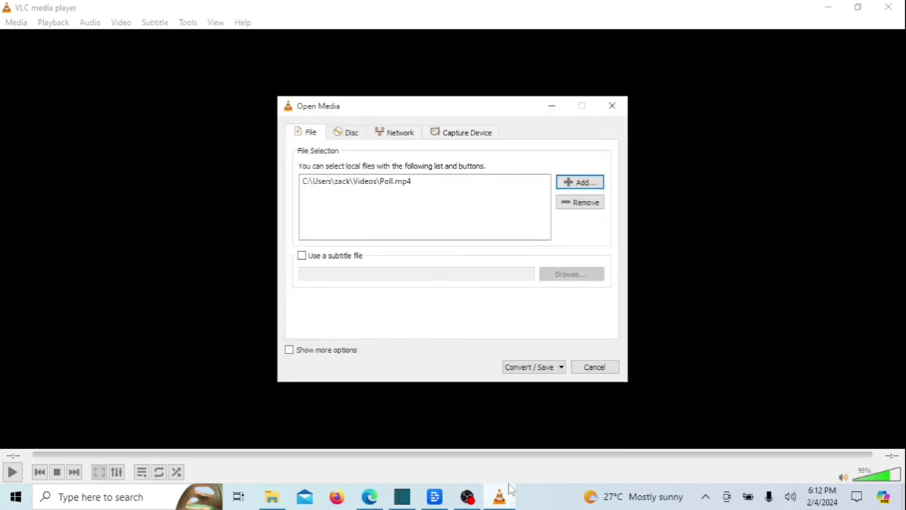
click(543, 368)
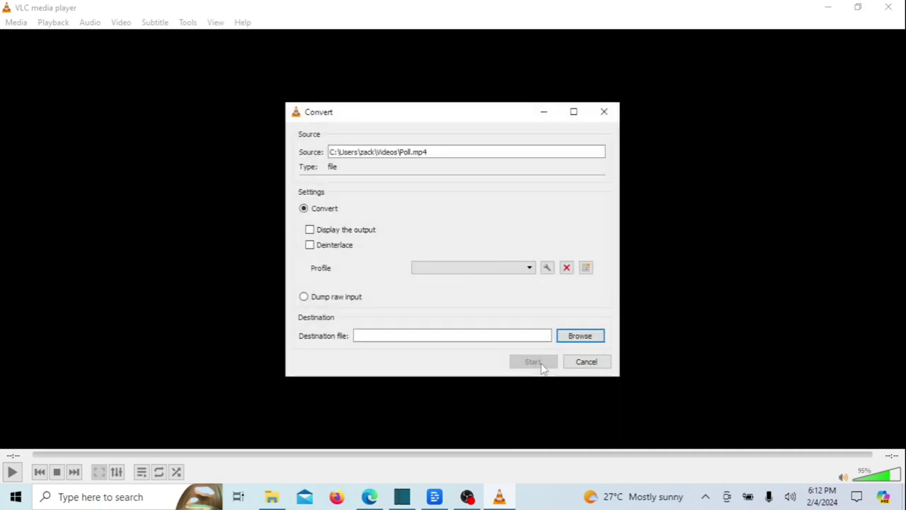
Choose Video - H.265 + MP3 (MP4) from the conversion profile list for Poll.mp4
click(530, 272)
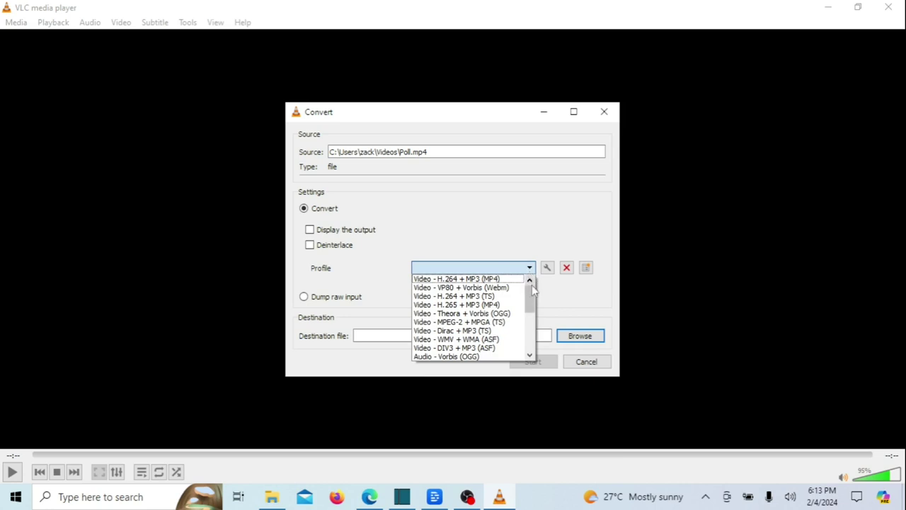
drag(532, 291, 533, 338)
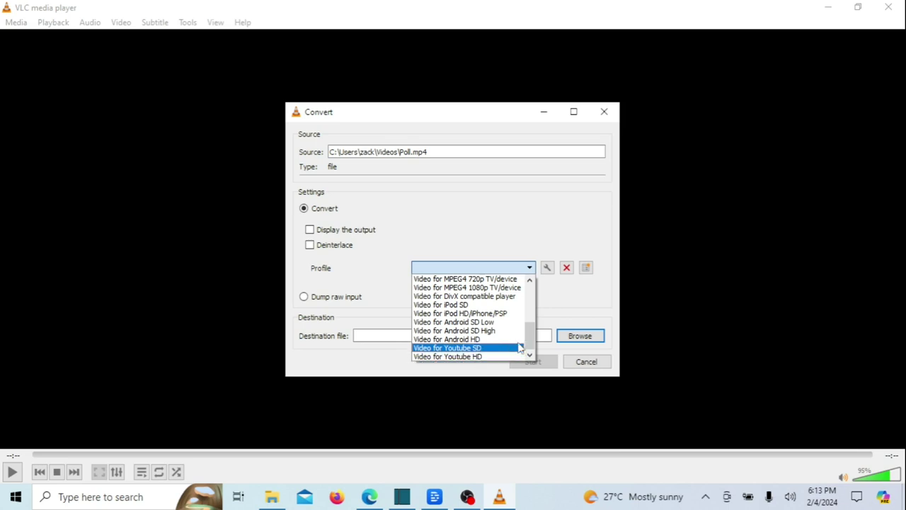
drag(531, 344, 531, 340)
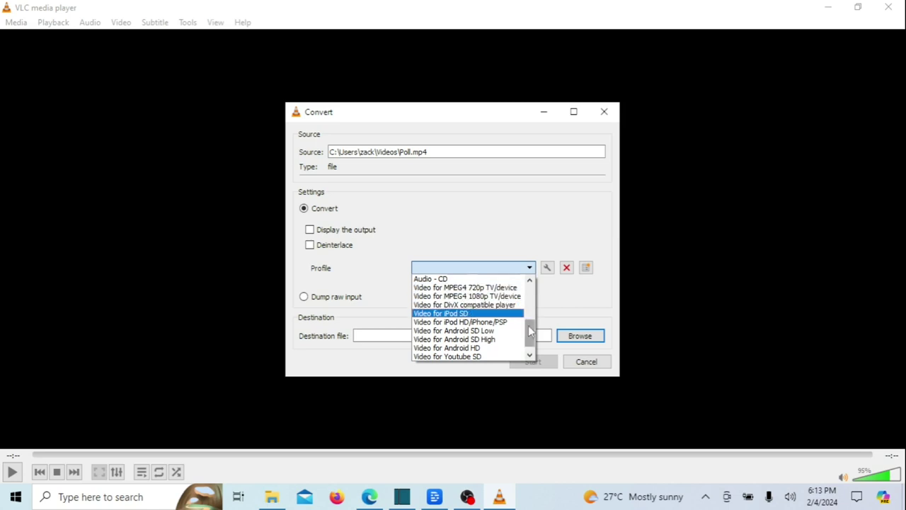
scroll(529, 324, up, 2)
scroll(531, 324, up, 3)
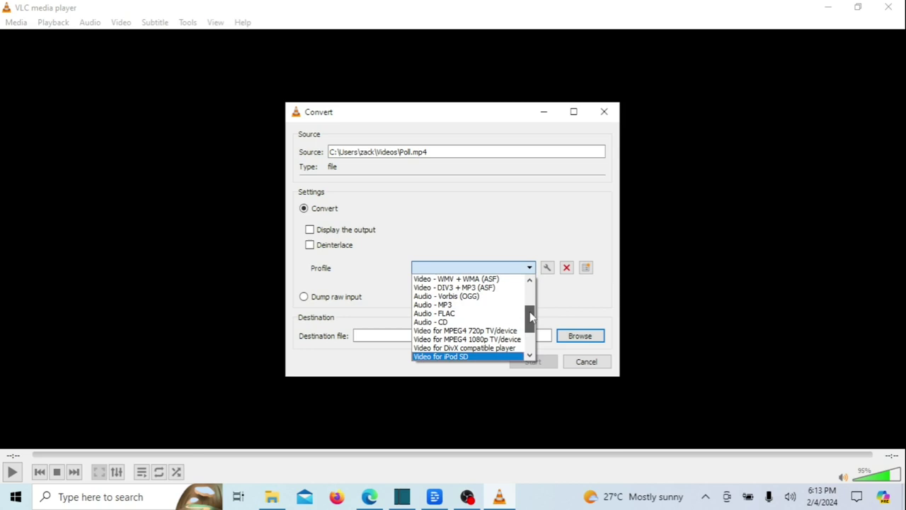
scroll(531, 311, up, 1)
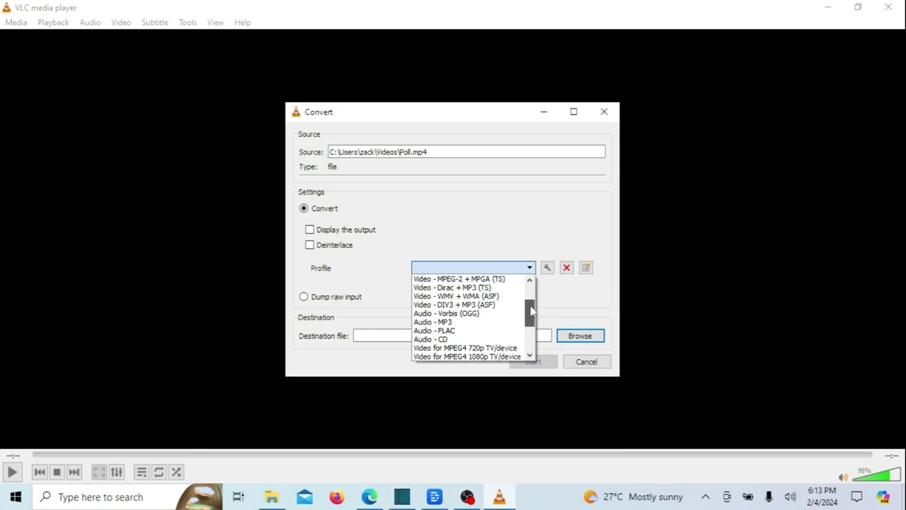
scroll(531, 311, up, 5)
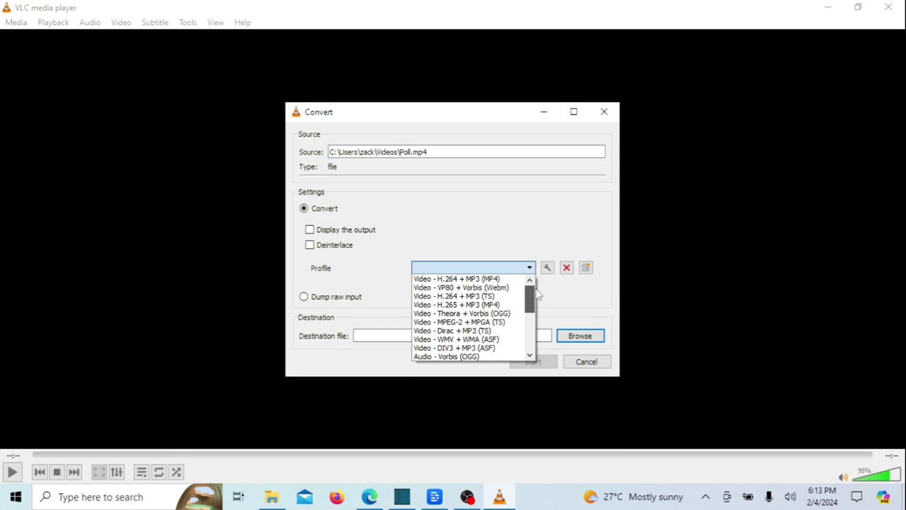
click(519, 306)
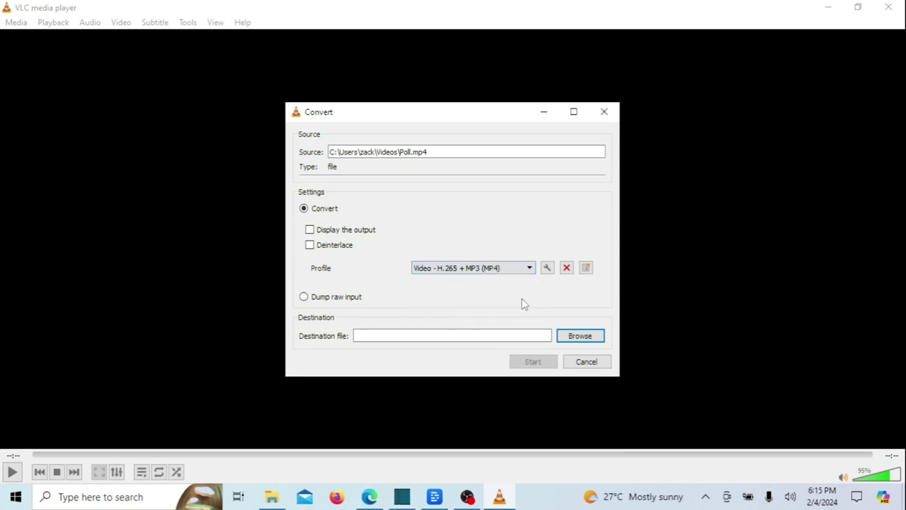
Review the profile's encapsulation, video codec and resolution settings in the profile editor
click(548, 272)
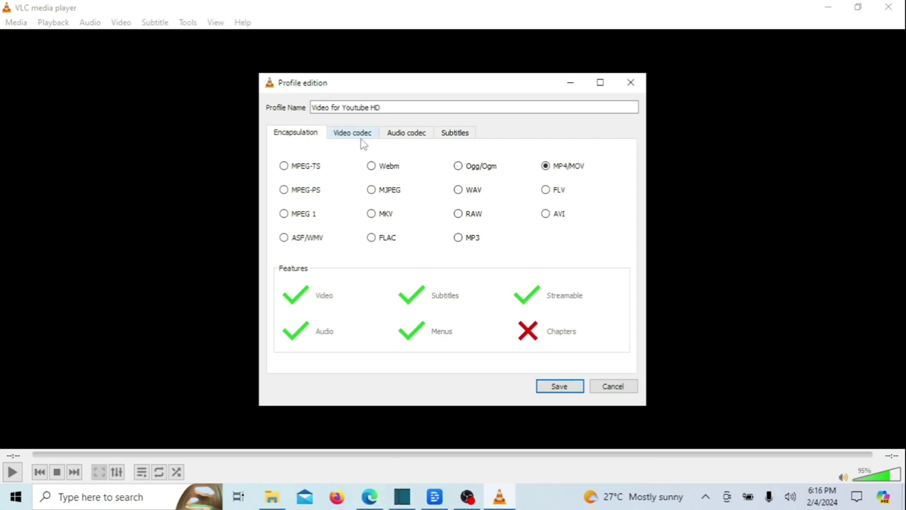
click(361, 140)
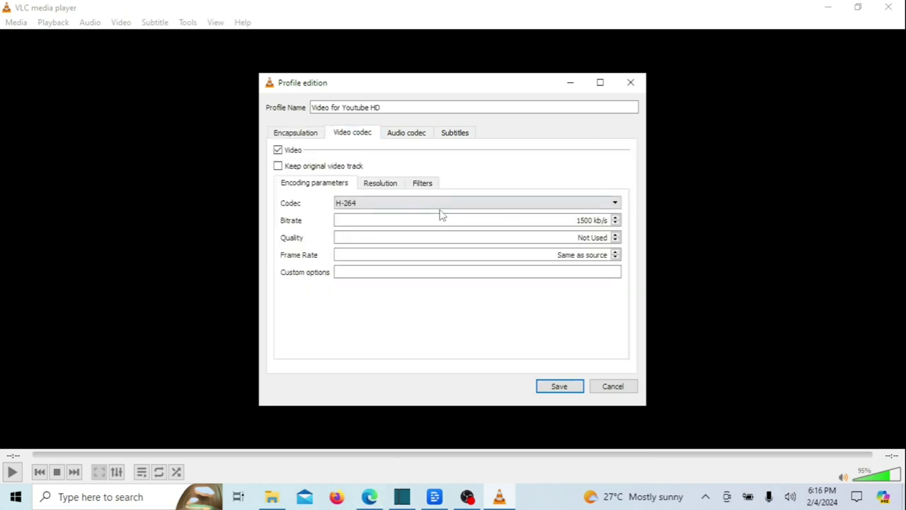
click(382, 184)
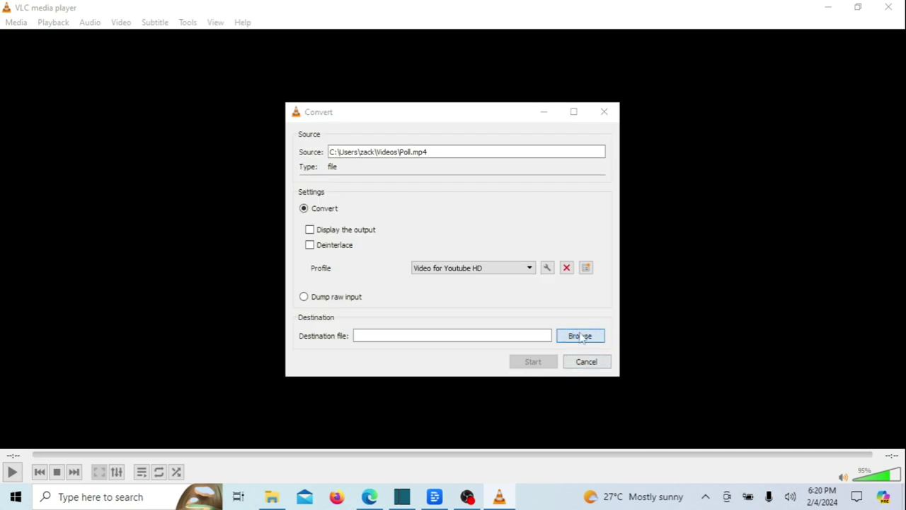
Set the converted output to be saved as Poll.mp4 in the Documents folder
click(581, 336)
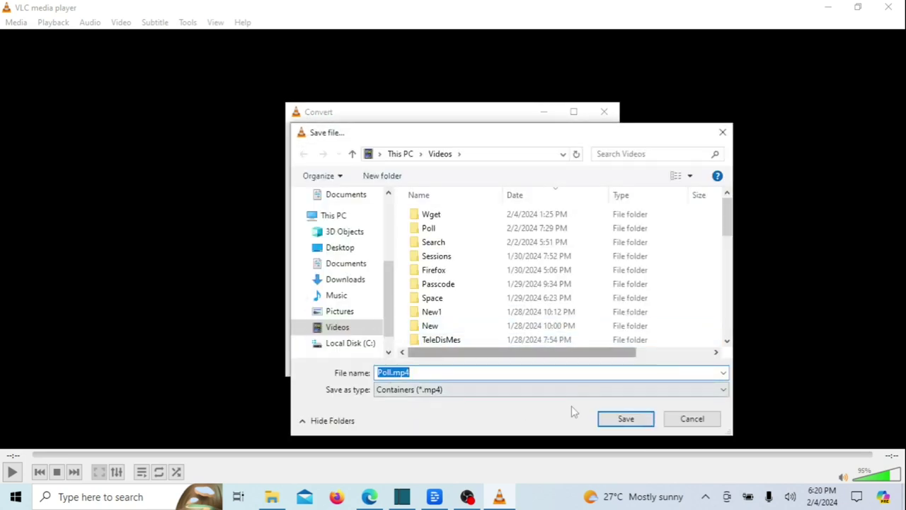
click(697, 418)
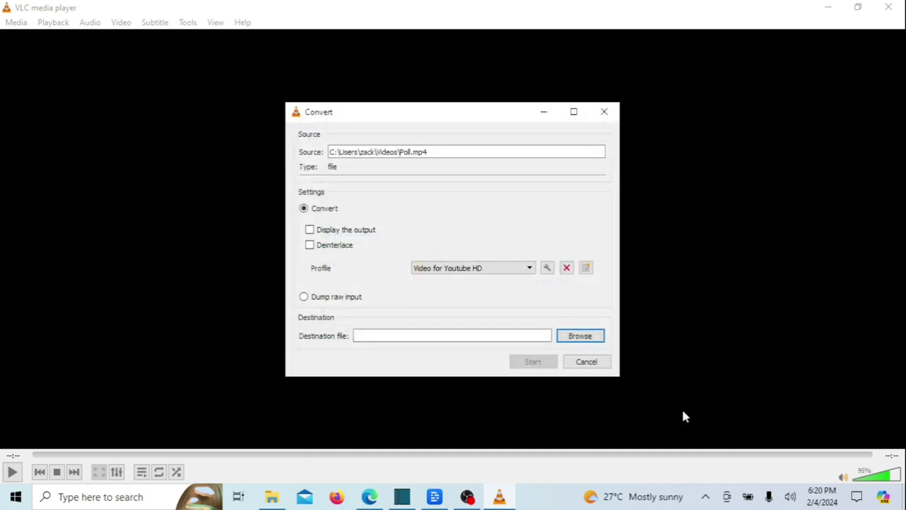
click(580, 337)
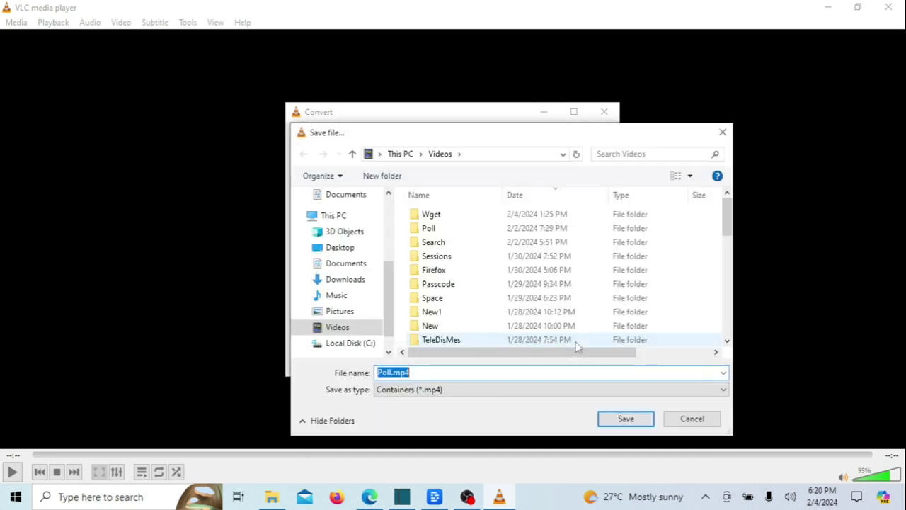
click(354, 265)
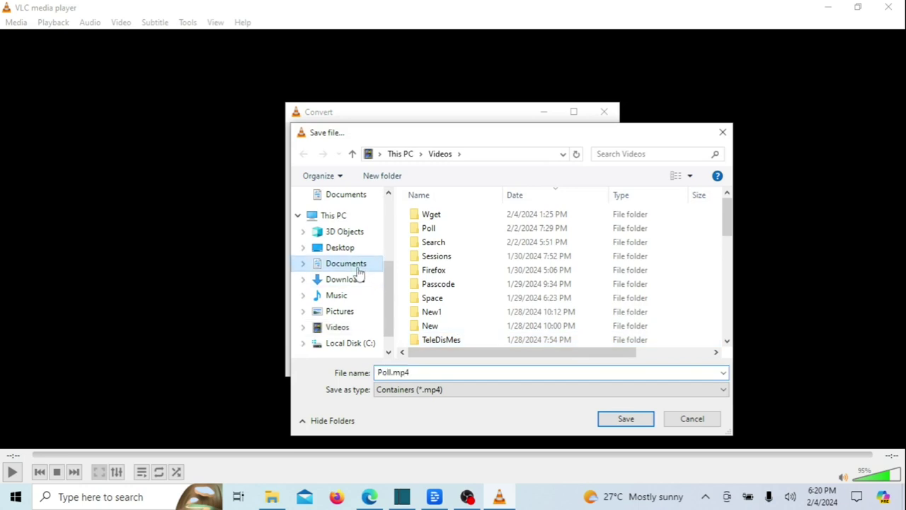
click(621, 422)
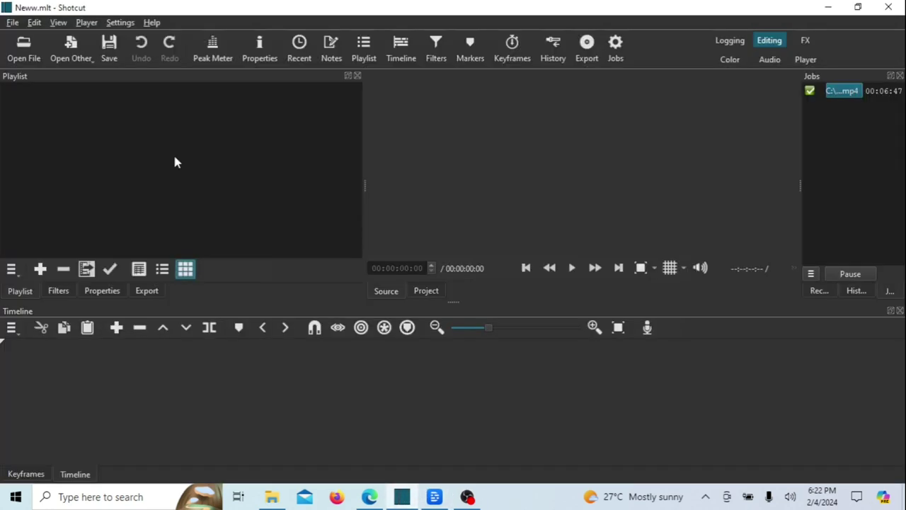
Open Poll.mp4 from the Videos folder as Shotcut's source clip
click(24, 51)
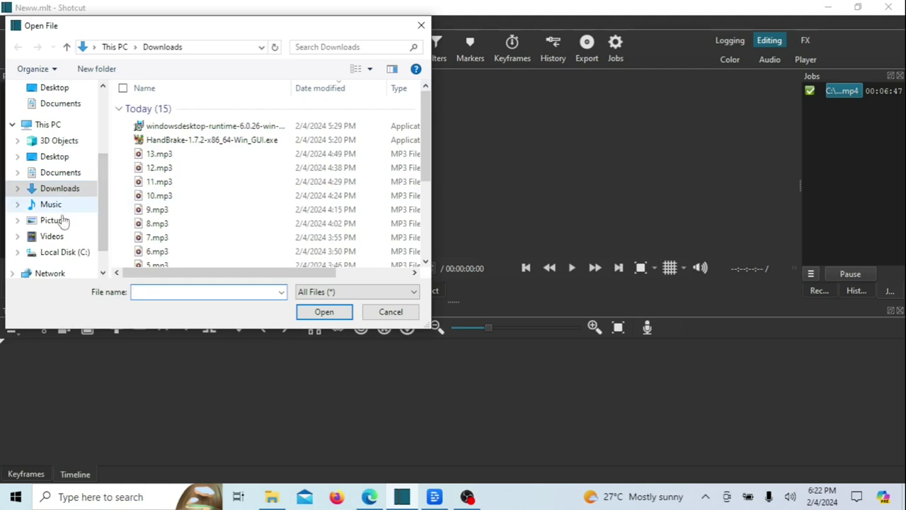
click(52, 237)
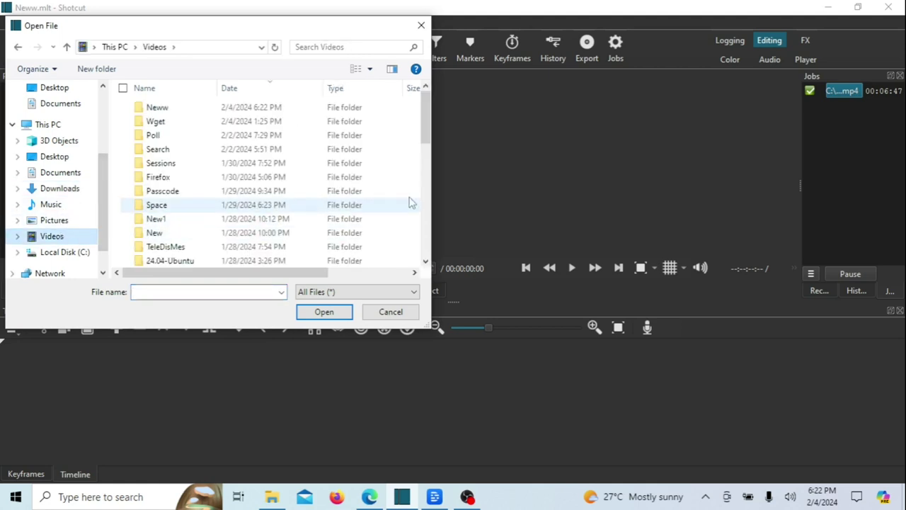
drag(423, 124, 437, 195)
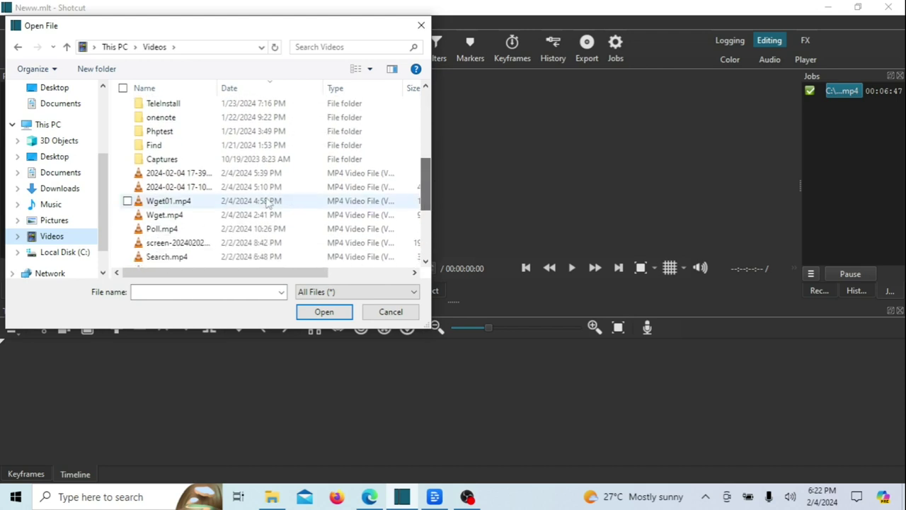
double_click(169, 230)
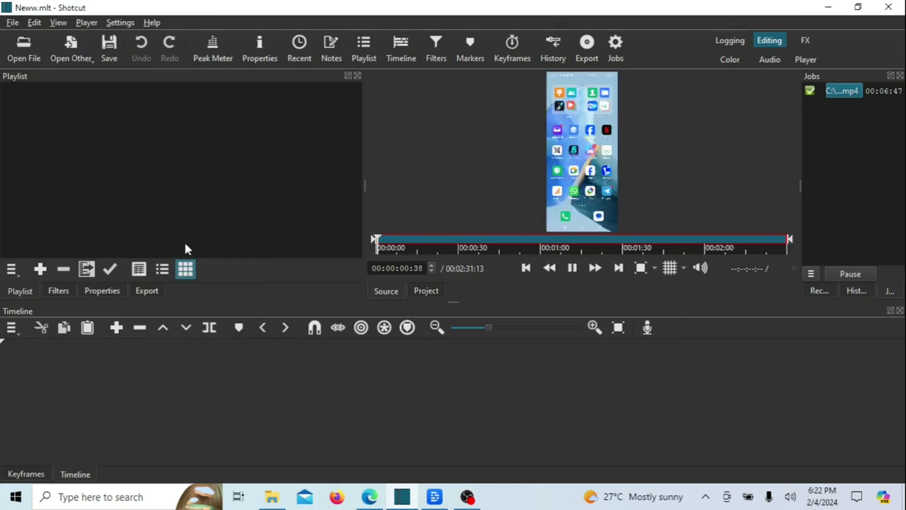
Pause playback and apply the YouTube export preset: mp4, 1920x1080, 40.230769 fps
click(572, 270)
click(588, 47)
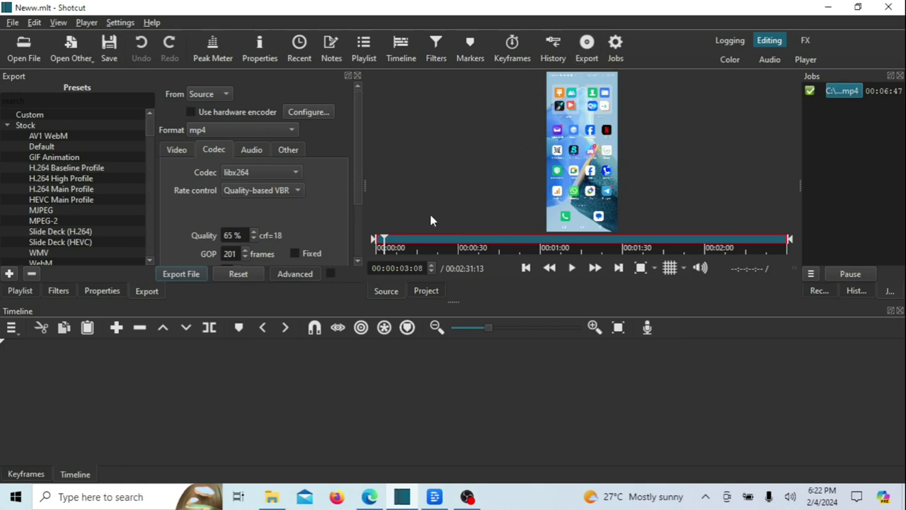
click(177, 153)
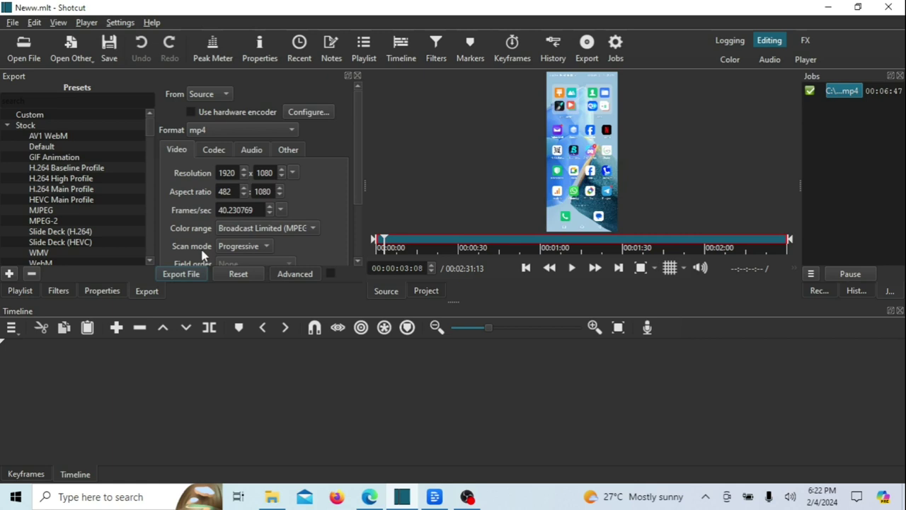
click(82, 181)
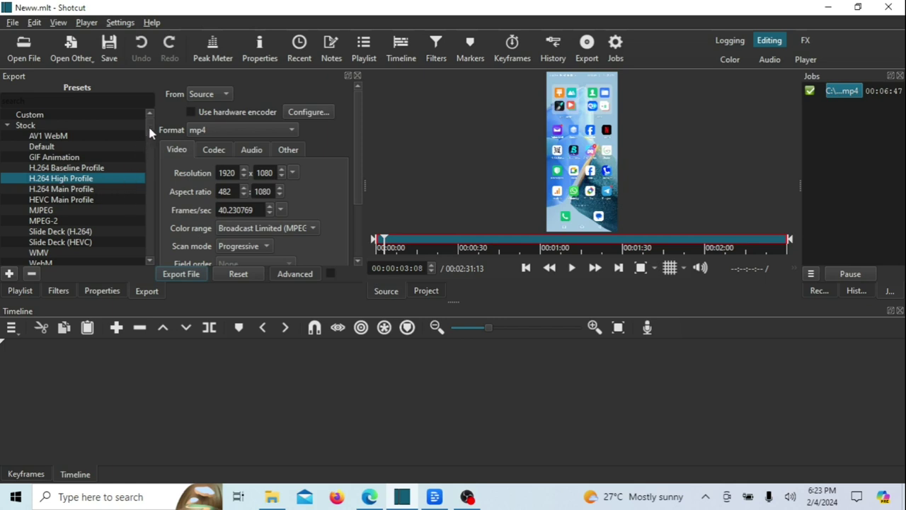
drag(149, 127, 149, 137)
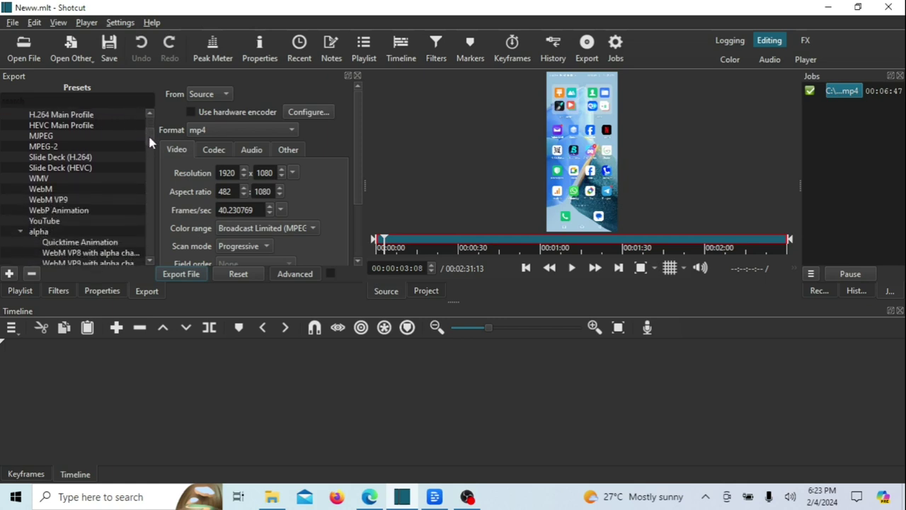
click(55, 223)
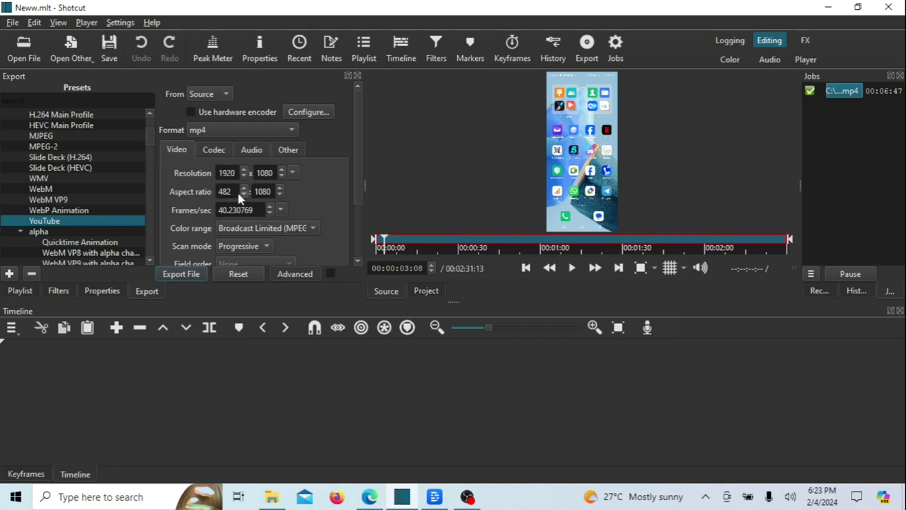
click(289, 131)
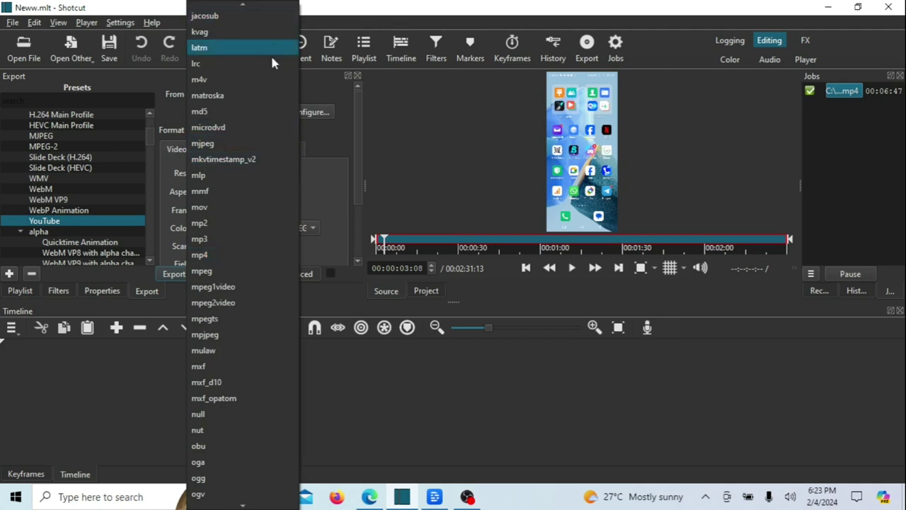
Keep mp4, look over the Other, Audio and Codec settings, then return to simple export mode
scroll(233, 446, down, 2)
scroll(243, 255, down, 6)
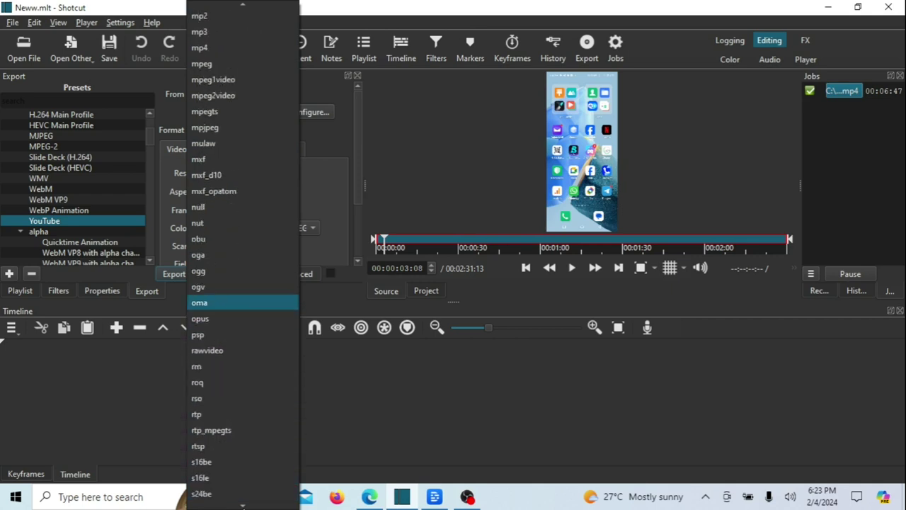
scroll(243, 255, down, 6)
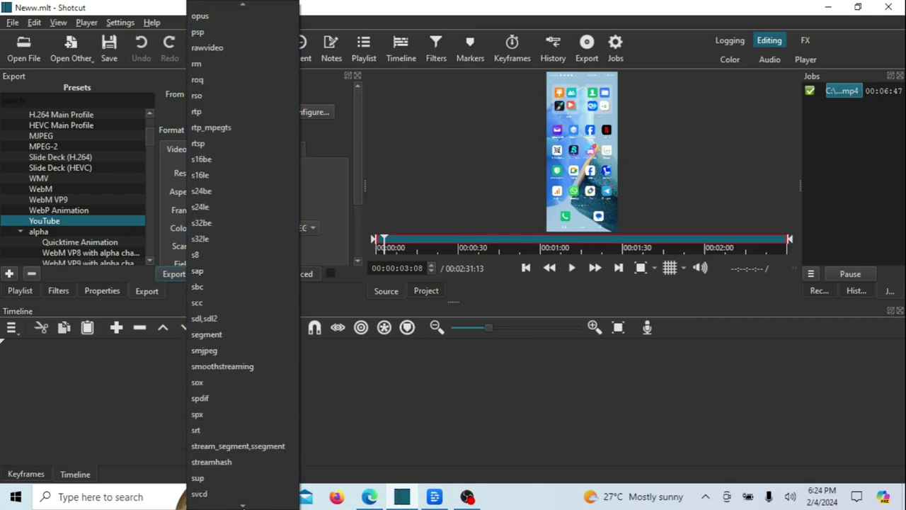
key(Escape)
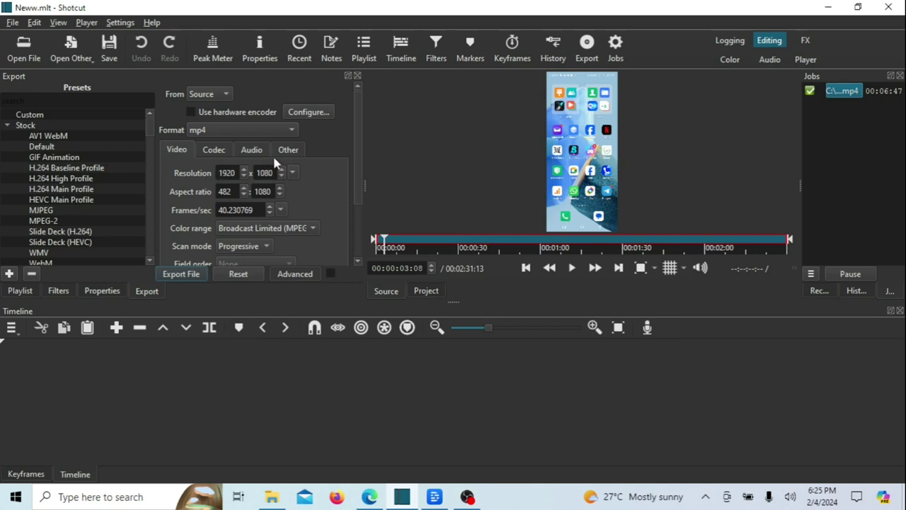
click(286, 151)
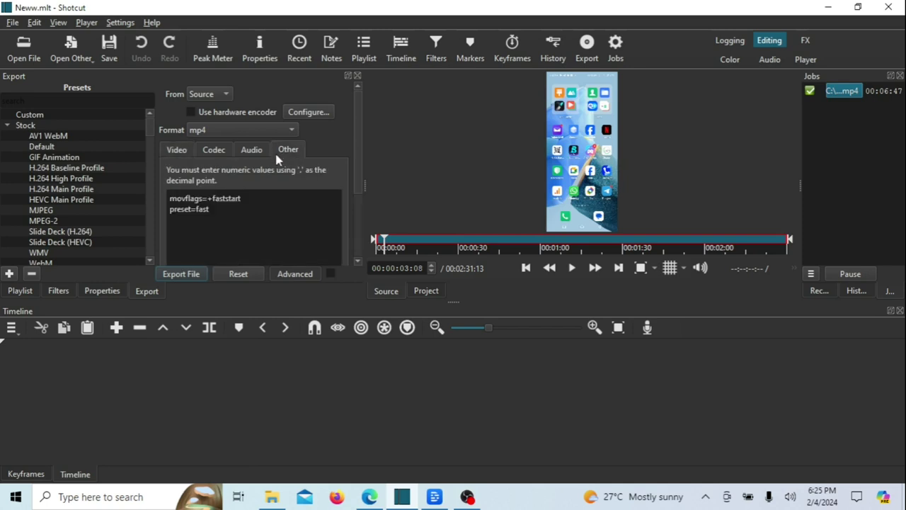
click(254, 151)
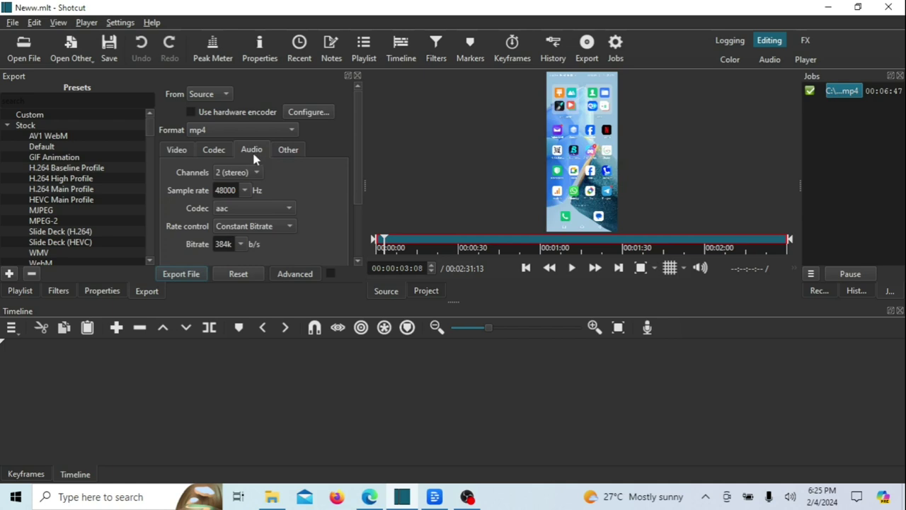
click(216, 152)
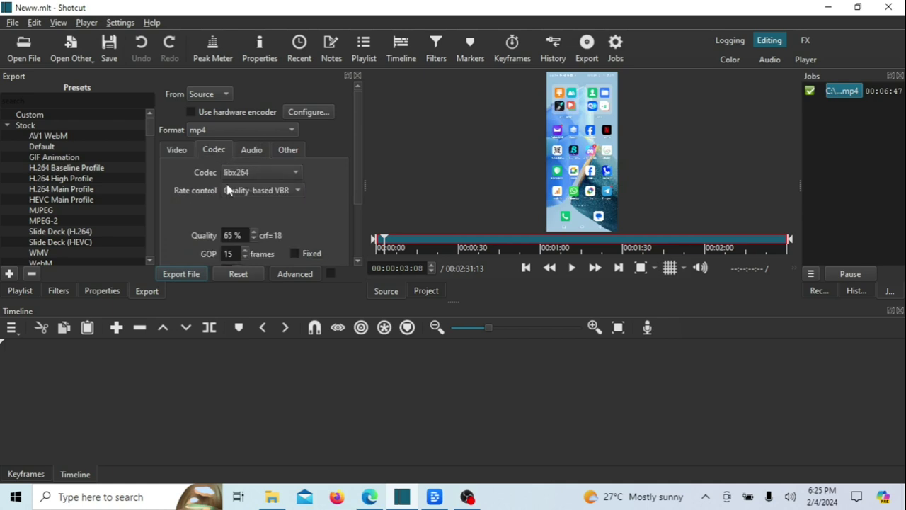
click(297, 275)
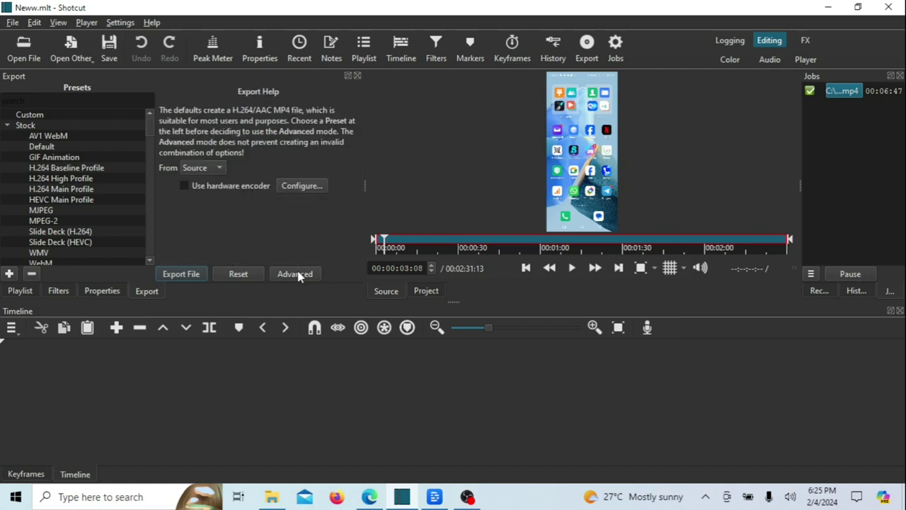
click(302, 187)
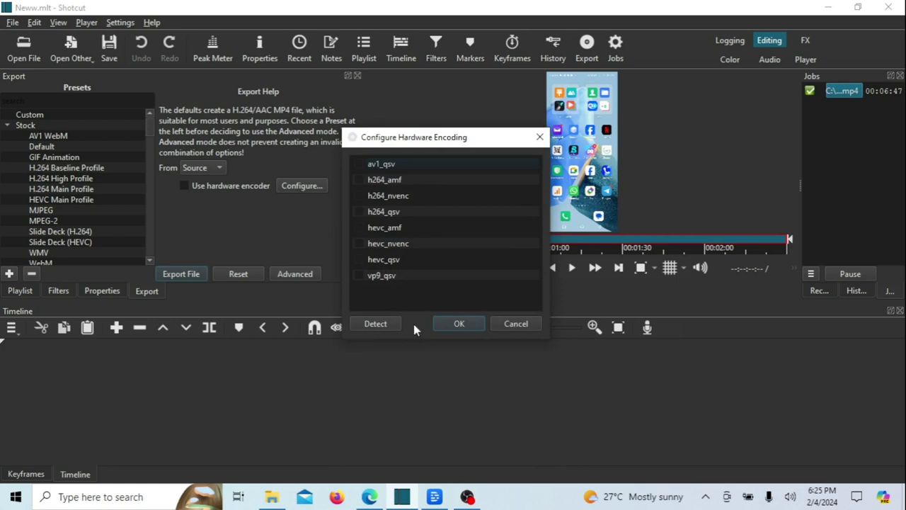
click(500, 329)
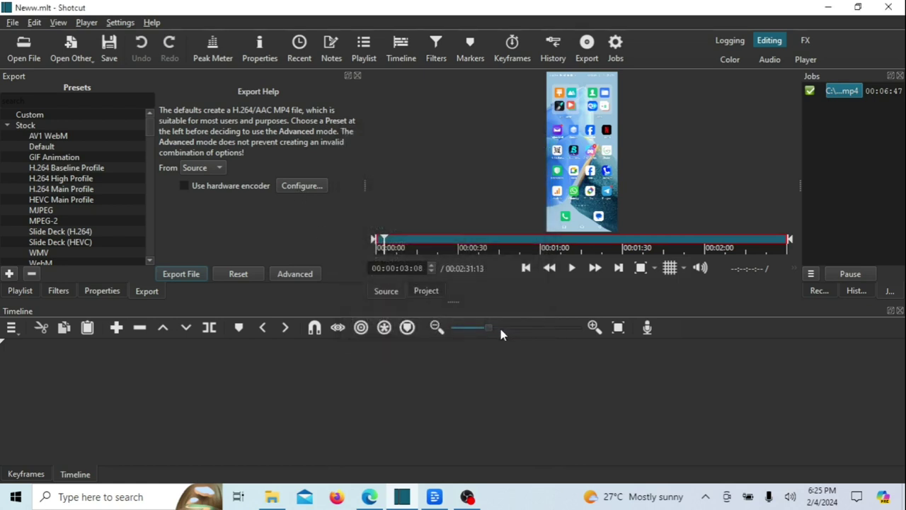